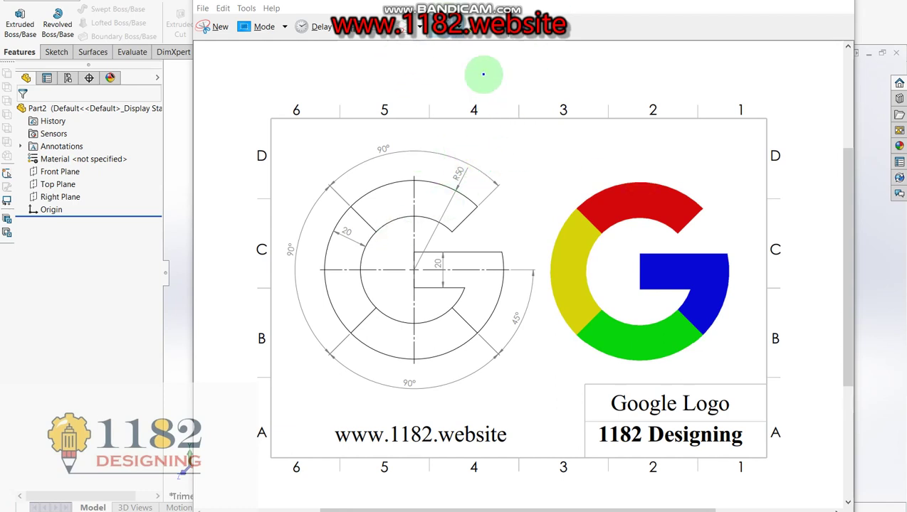
Step: Loop the Google Logo title and the 45° and 20 dimensions on the reference drawing
left_click(607, 382)
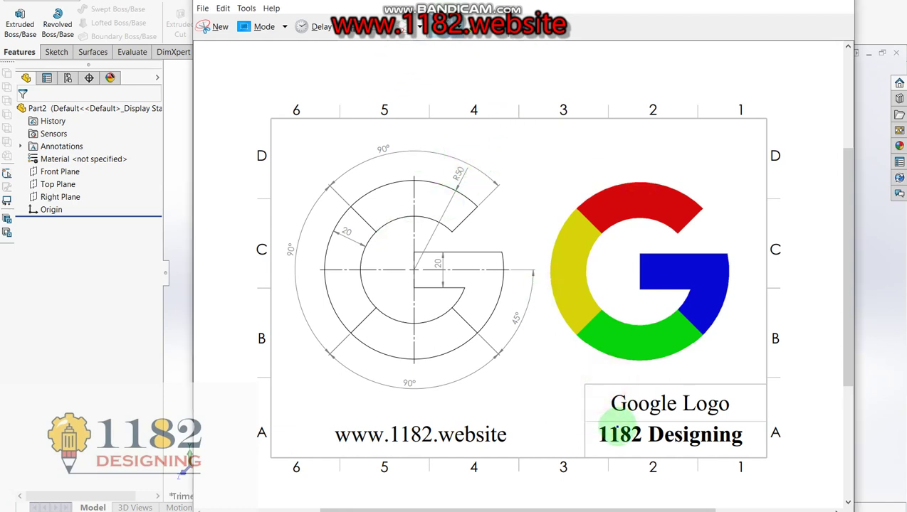
left_click_drag(612, 411, 731, 421)
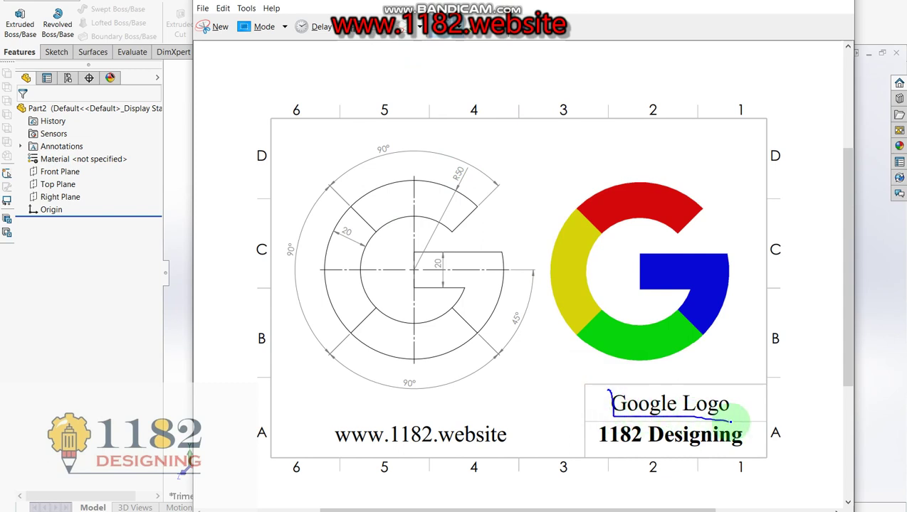
mouse_move(731, 409)
left_mouse_down()
mouse_move(694, 381)
mouse_move(606, 388)
left_mouse_up()
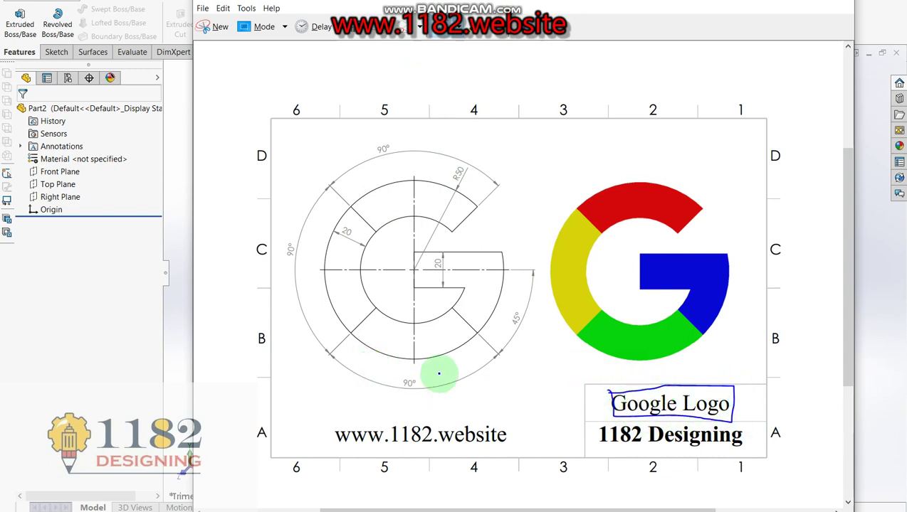
mouse_move(525, 304)
left_mouse_down()
mouse_move(495, 327)
mouse_move(525, 322)
left_mouse_up()
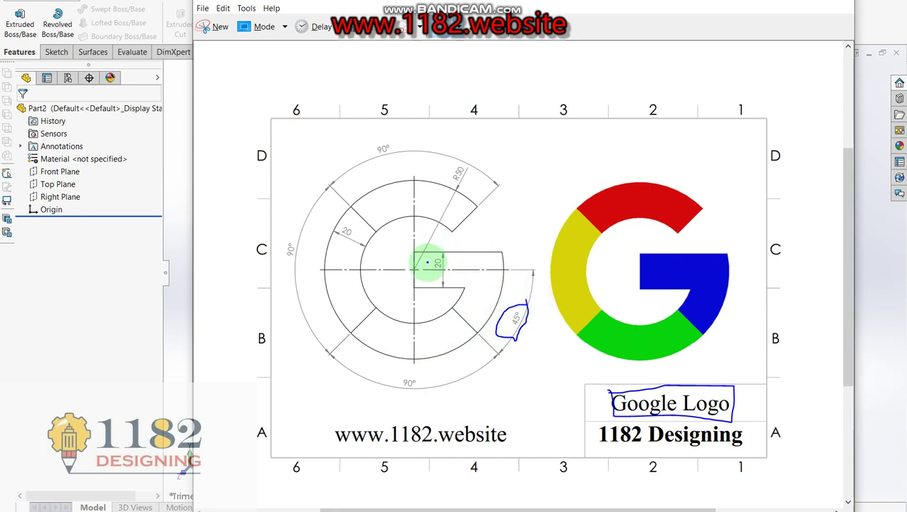
left_click_drag(446, 255, 423, 268)
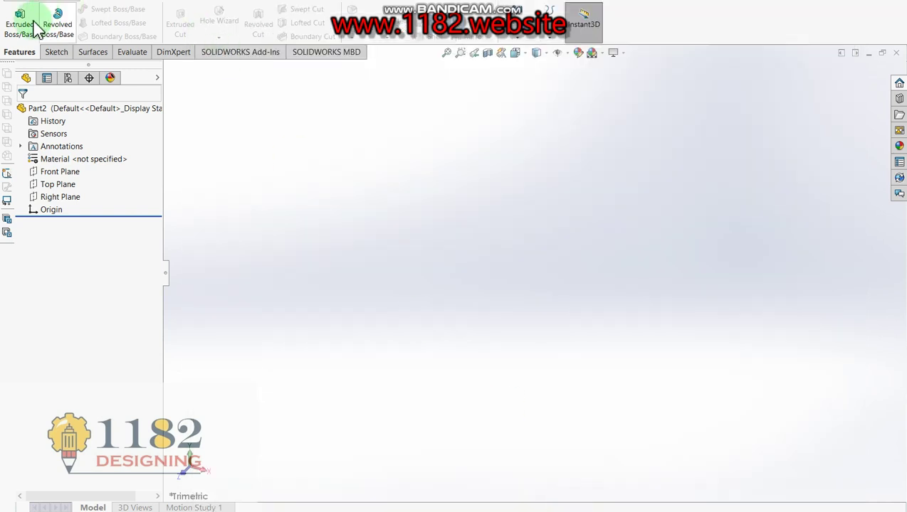
left_click(37, 27)
Step: Sketch two concentric circles centred on the origin on the Front Plane
left_click(399, 161)
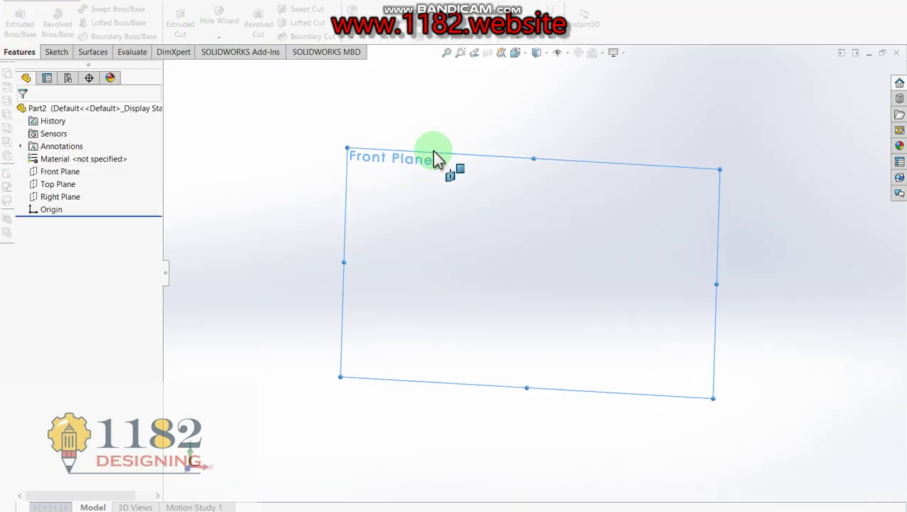
left_click(119, 10)
left_click(535, 274)
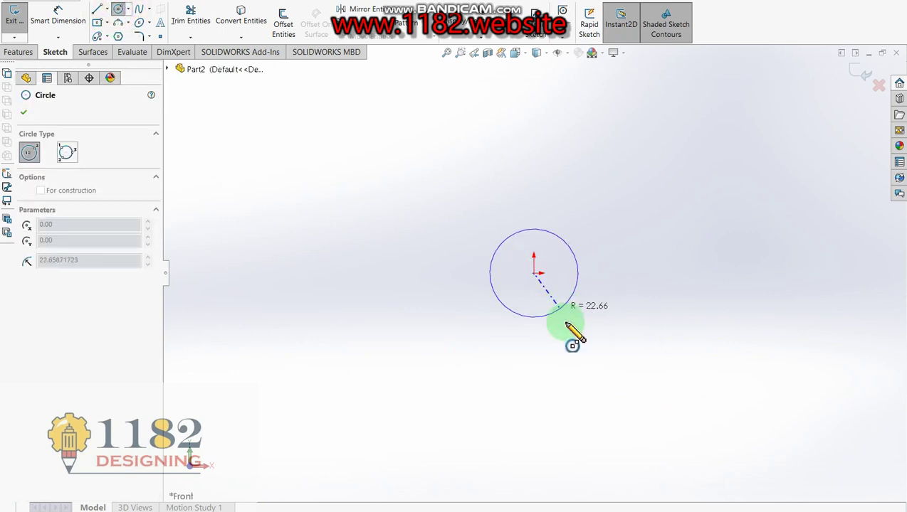
left_click(583, 370)
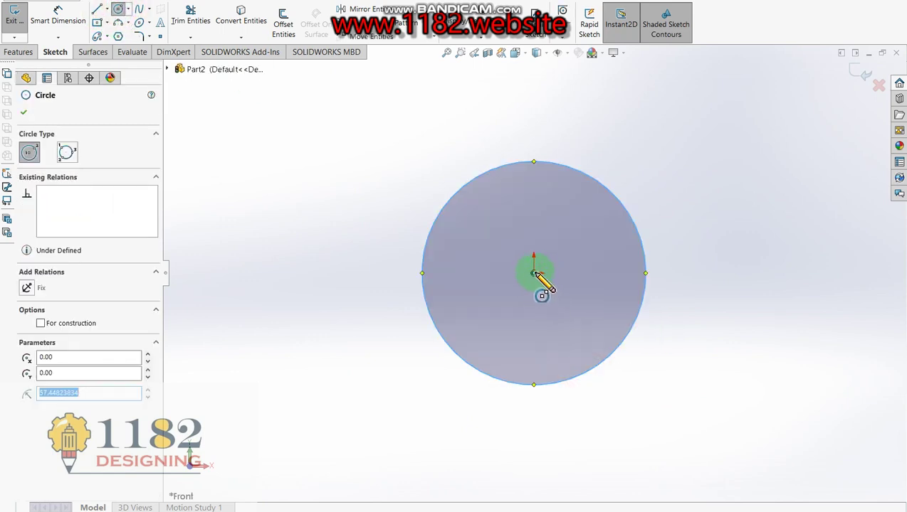
left_click(535, 274)
left_click(646, 414)
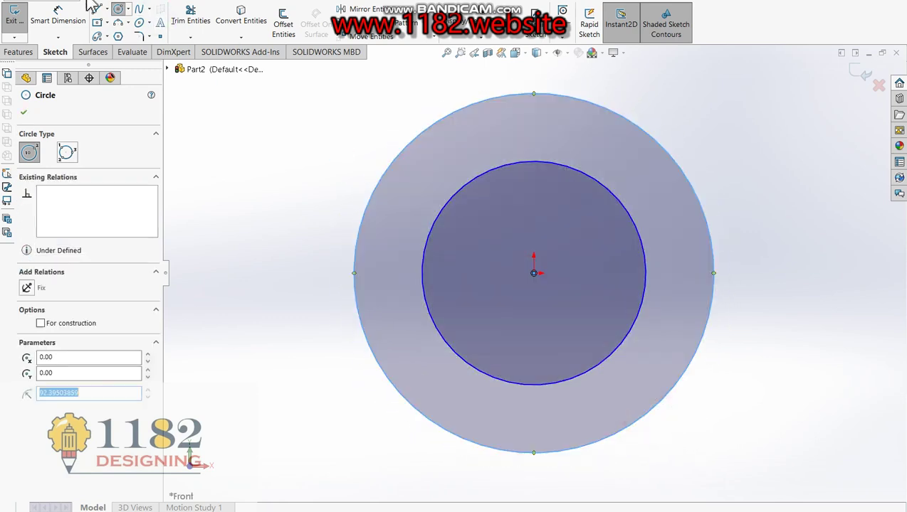
Step: Circle the R50 and left 20 dimensions on the reference drawing
left_click(70, 26)
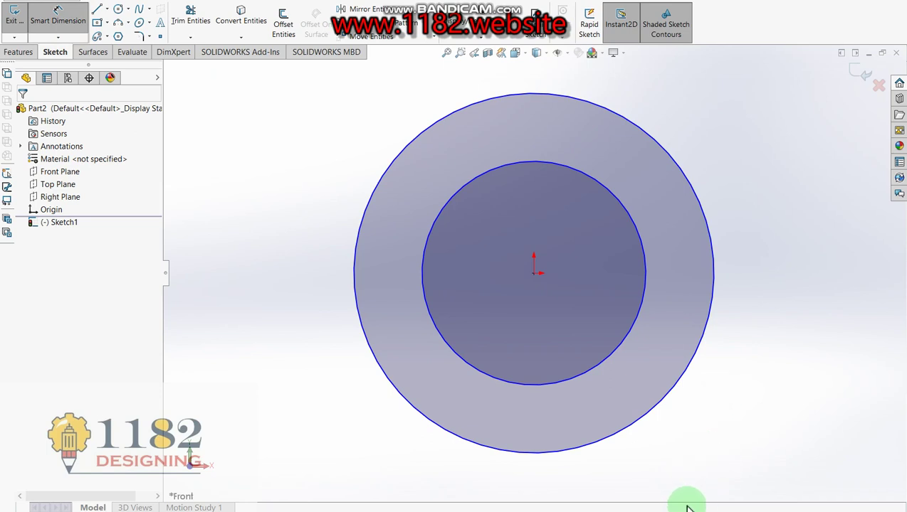
left_click(665, 484)
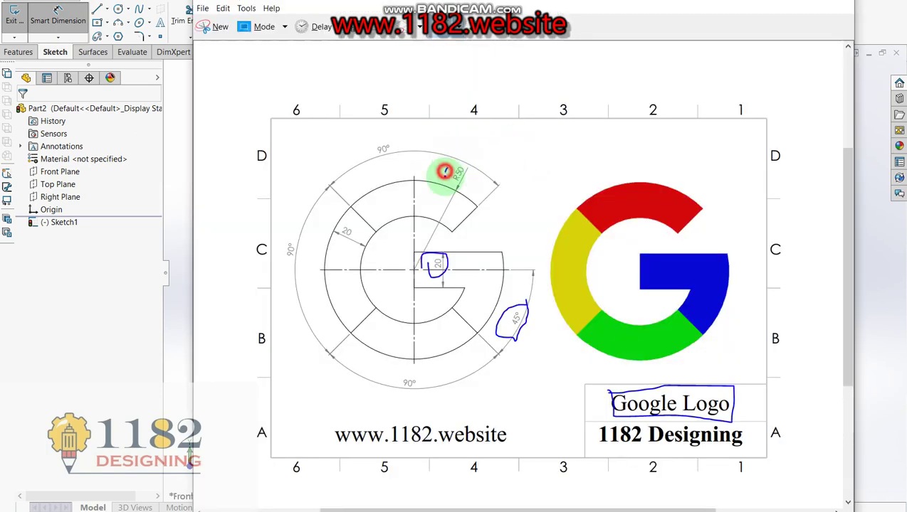
left_click_drag(466, 183, 457, 158)
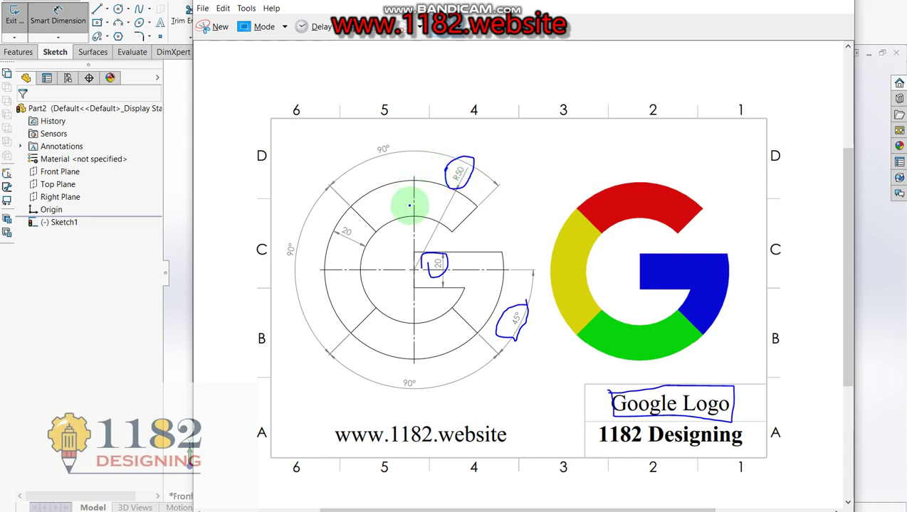
mouse_move(339, 227)
left_mouse_down()
mouse_move(354, 243)
mouse_move(331, 220)
left_mouse_up()
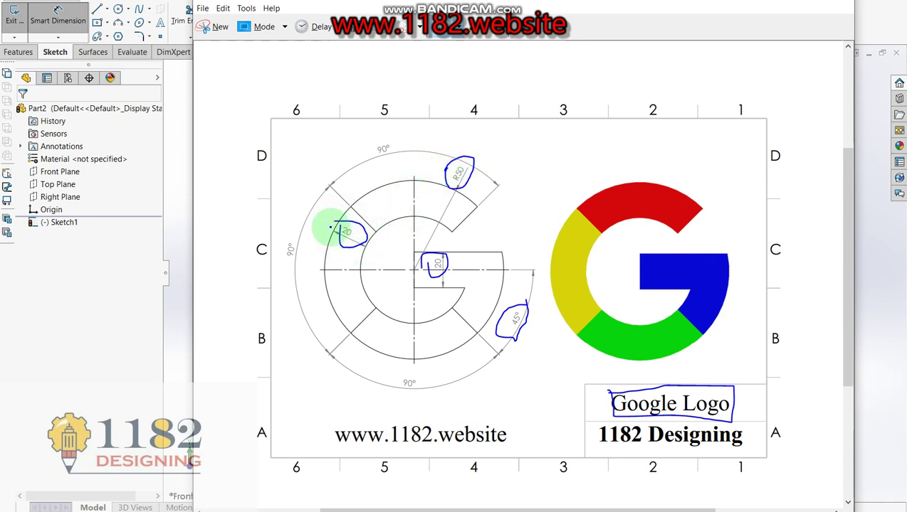
left_click(170, 400)
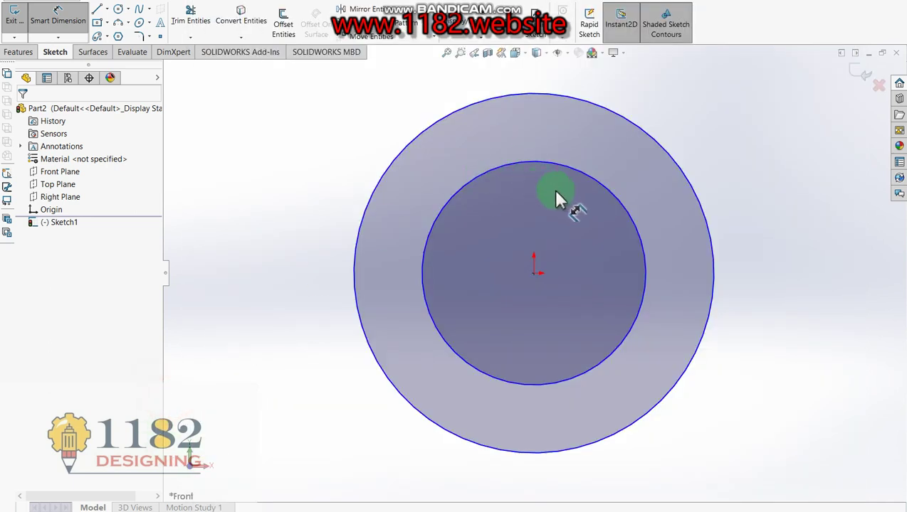
Step: Dimension the outer circle's diameter to 100
left_click(681, 174)
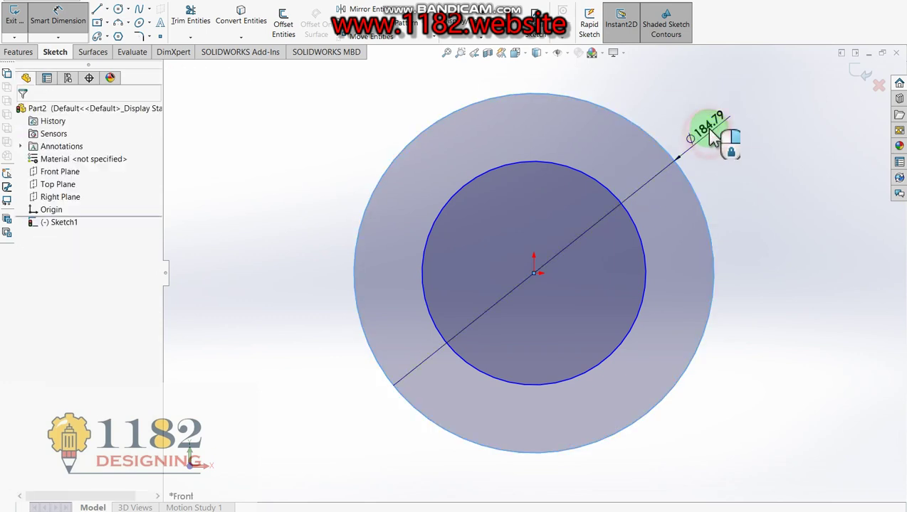
left_click(711, 133)
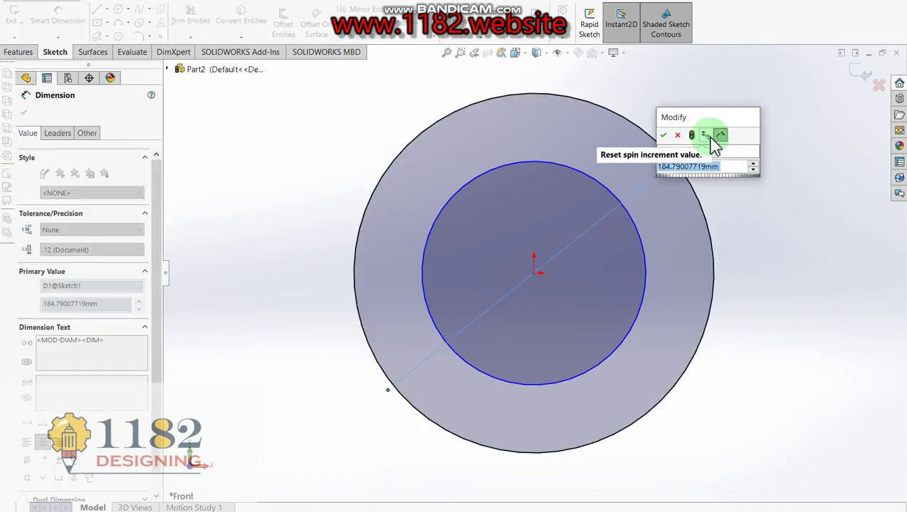
type("100")
key("Return")
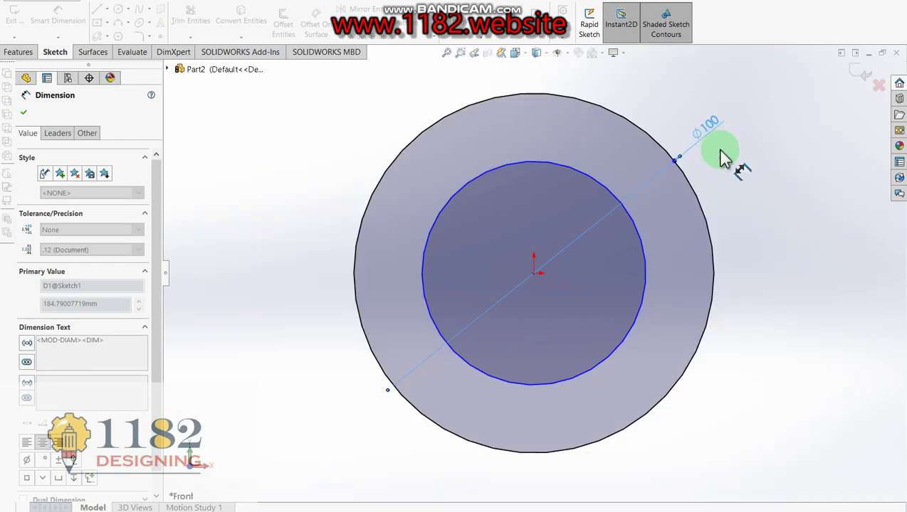
Step: Replace the inner circle's diameter with a 20 gap dimension between the two circles
left_click(630, 242)
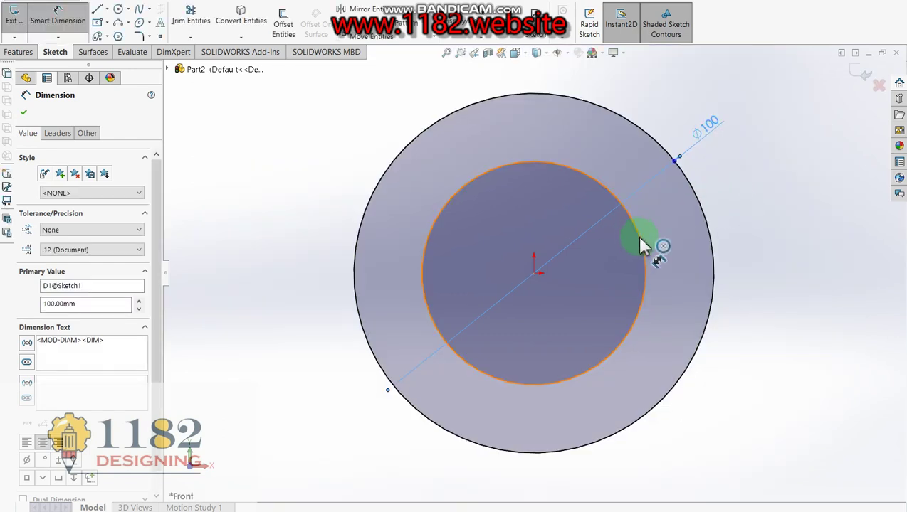
left_click(779, 205)
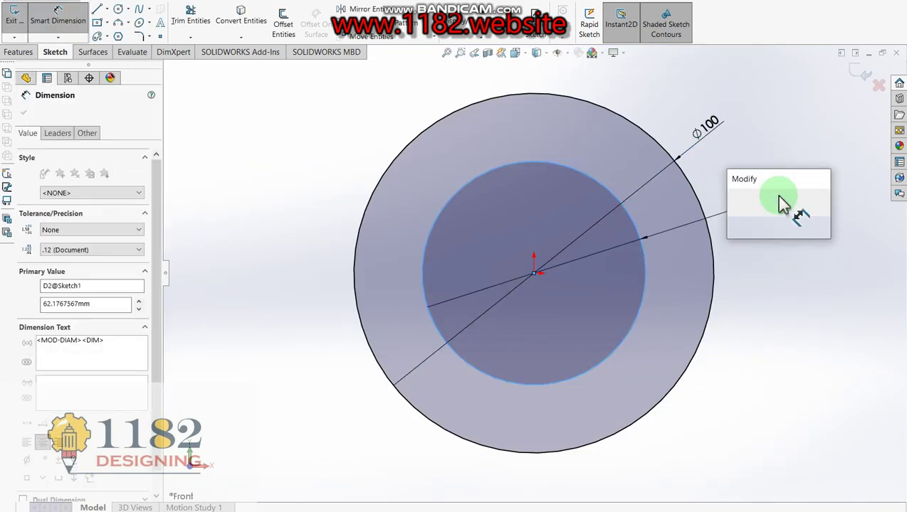
left_click(747, 198)
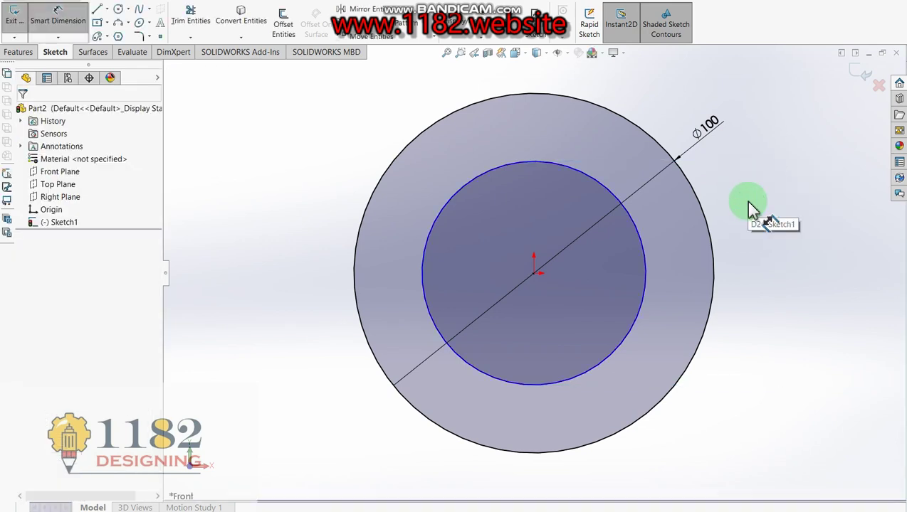
left_click(636, 265)
left_click(645, 268)
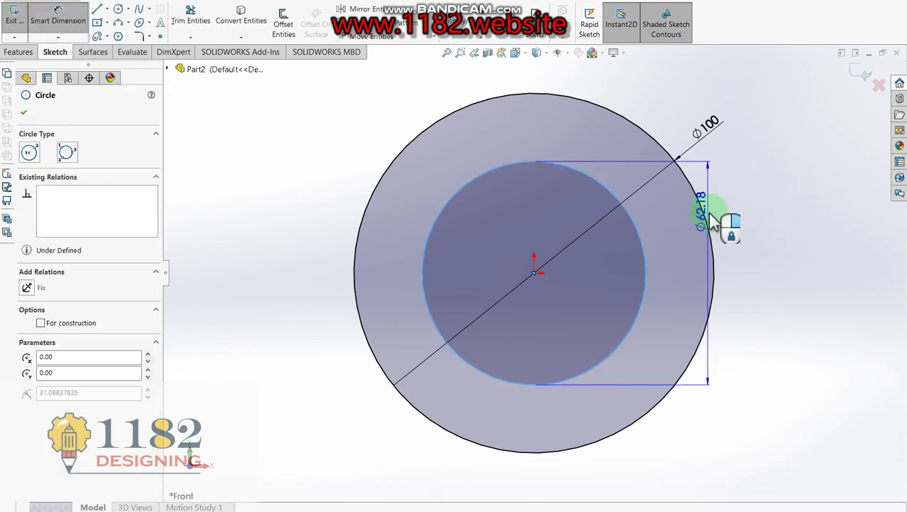
left_click(701, 210)
left_click(720, 190)
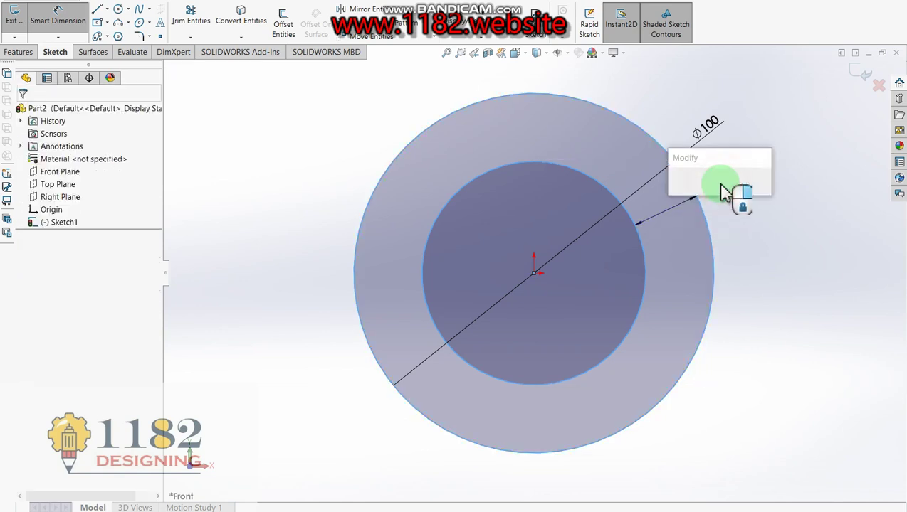
type("20")
key("Return")
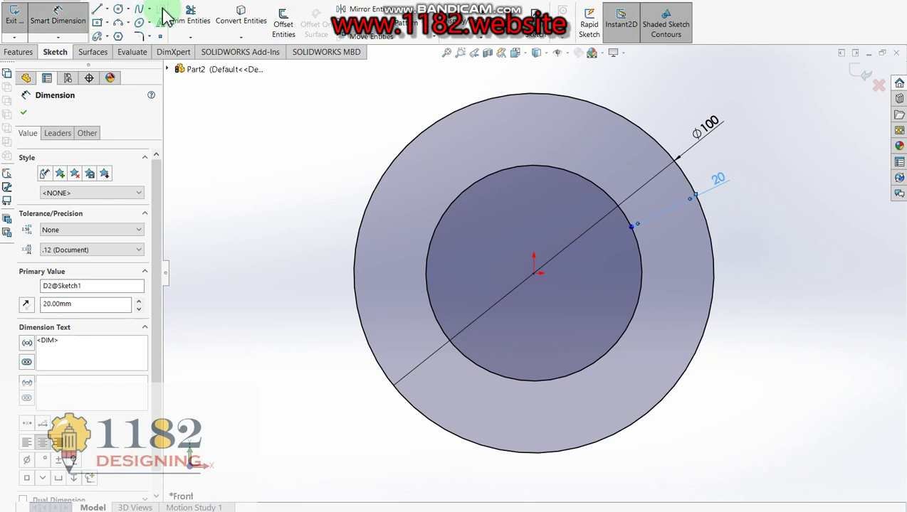
Step: Draw a horizontal centerline through the origin spanning the outer circle
left_click(107, 13)
left_click(127, 34)
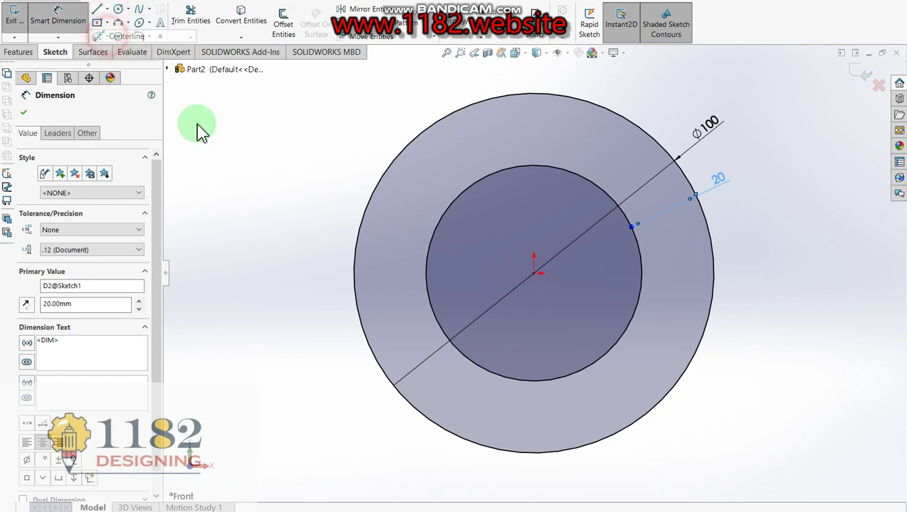
left_click(355, 273)
left_click(713, 272)
left_click_drag(668, 274, 713, 274)
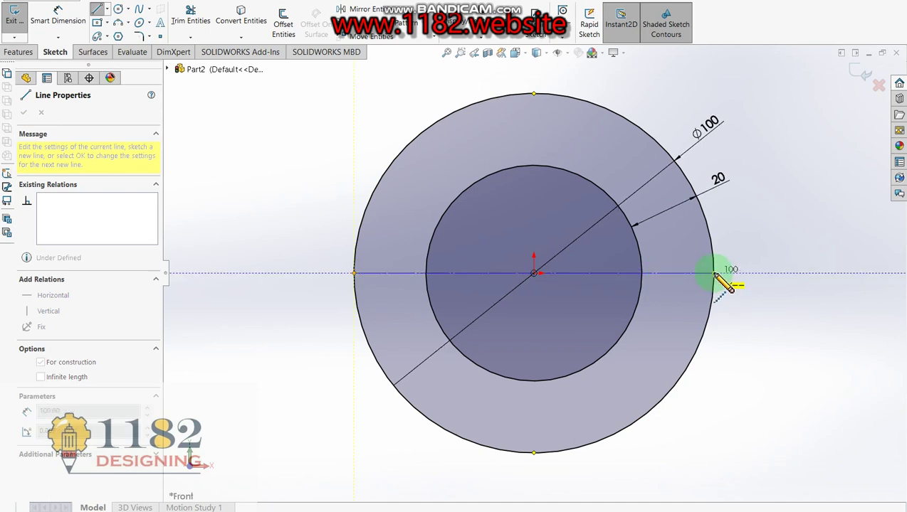
left_click(714, 273)
key("Escape")
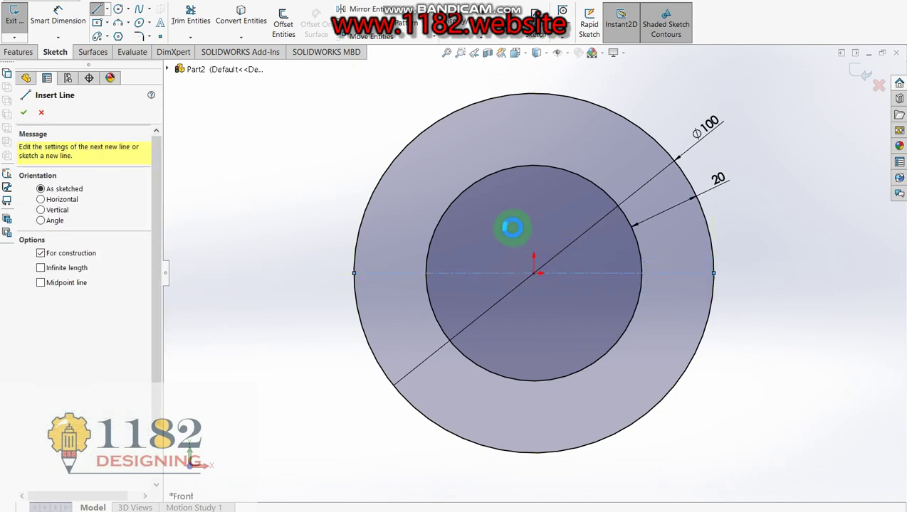
key("Escape")
Step: Offset the centerline 10 mm above and 10 mm below
left_click(284, 22)
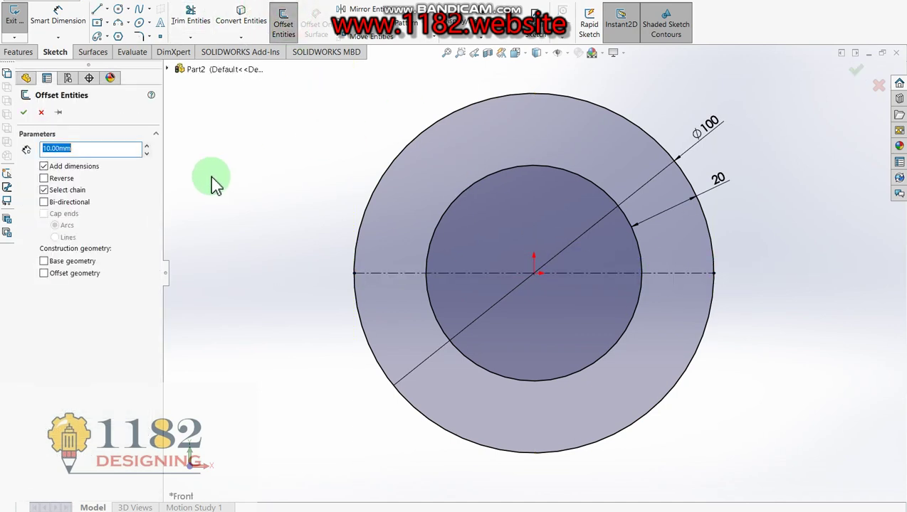
left_click(598, 273)
left_click(578, 247)
left_click(299, 21)
left_click(571, 273)
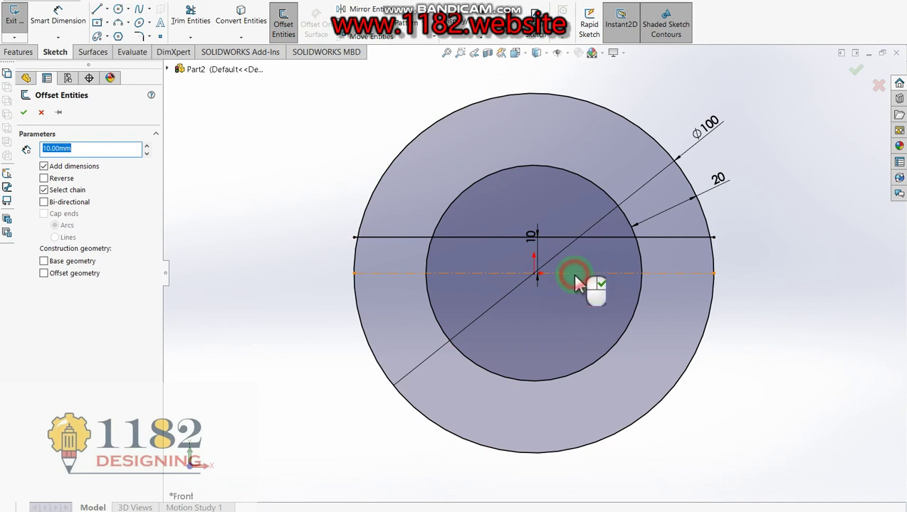
left_click(577, 327)
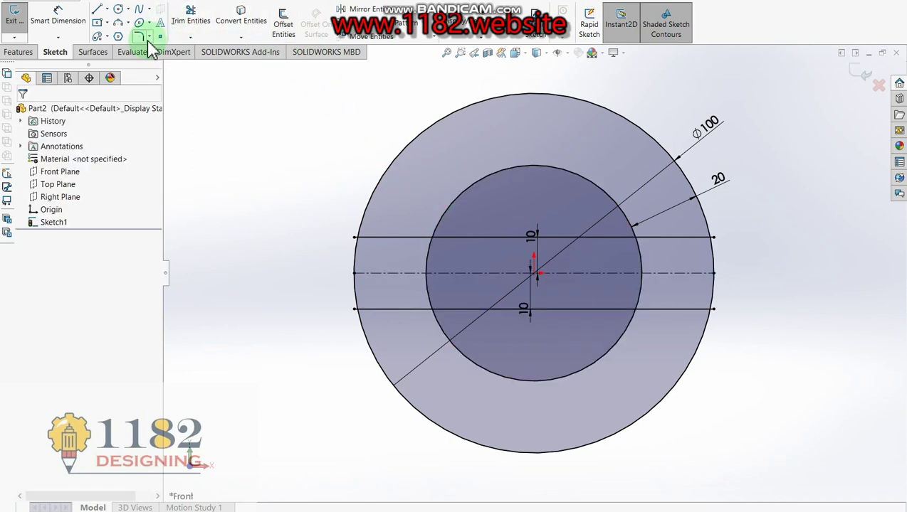
Step: Draw a vertical line at the centre joining the two offset lines
left_click(99, 9)
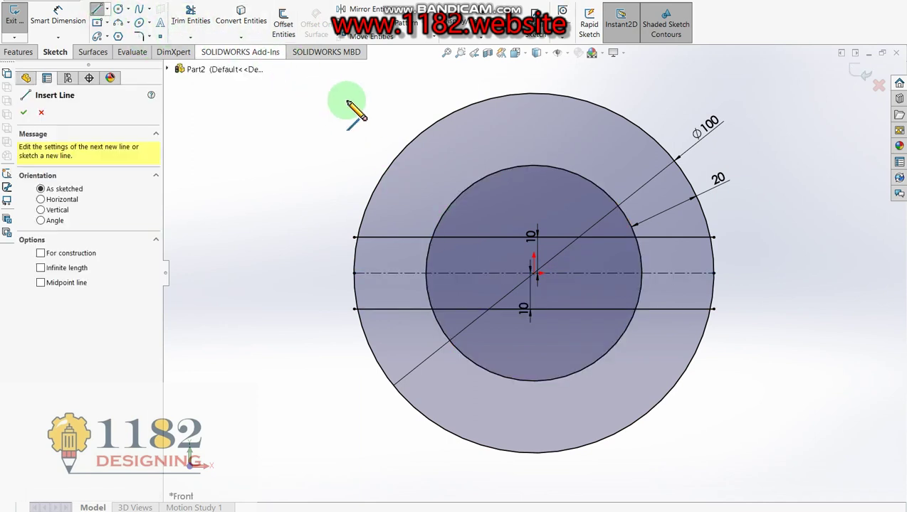
left_click(535, 237)
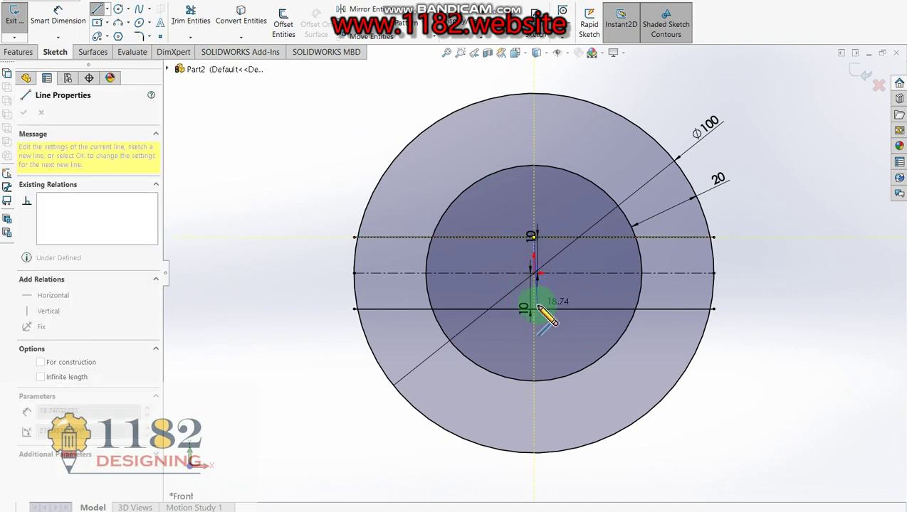
left_click(535, 310)
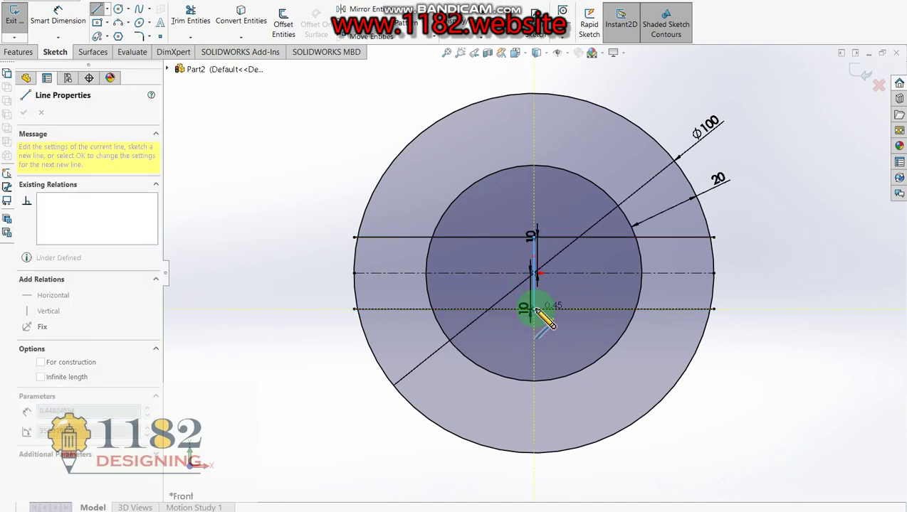
key("Escape")
Step: Trim and delete the offset lines' portions left of the vertical line
left_click(190, 27)
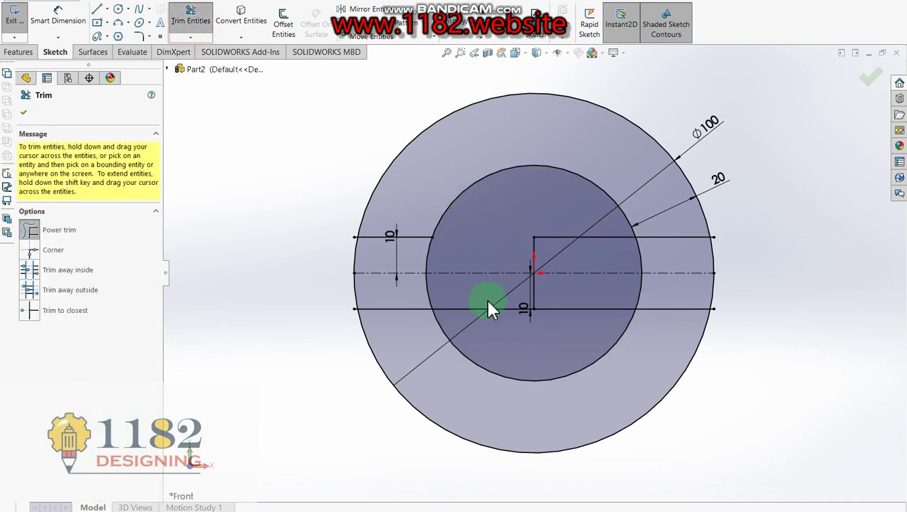
left_click_drag(487, 310, 493, 292)
key("Escape")
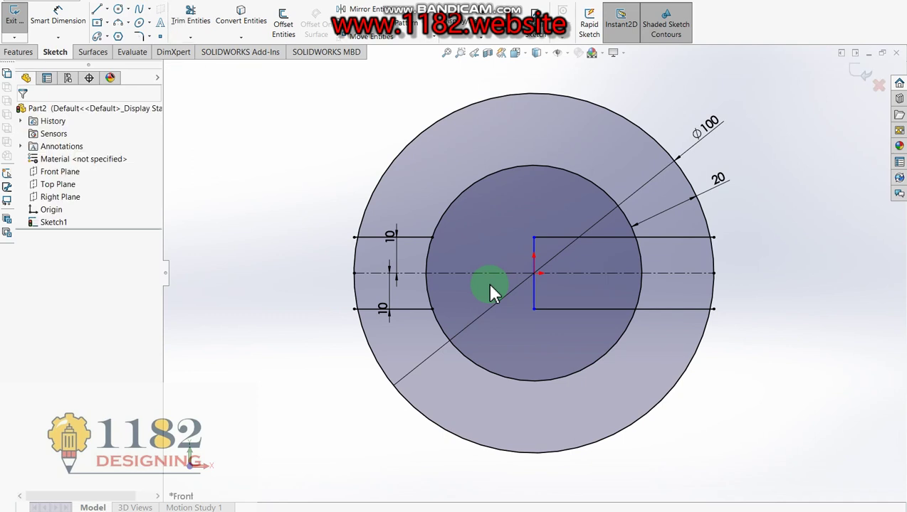
left_click(406, 237)
key("Delete")
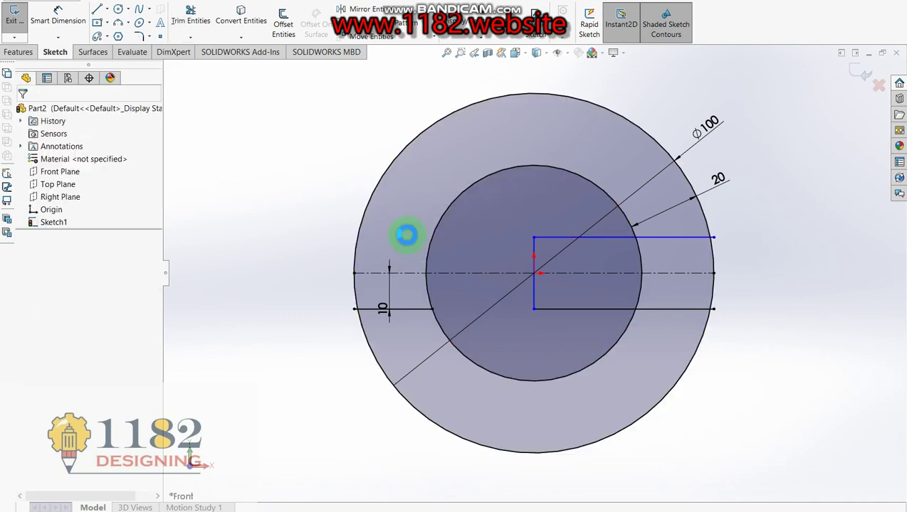
left_click(411, 307)
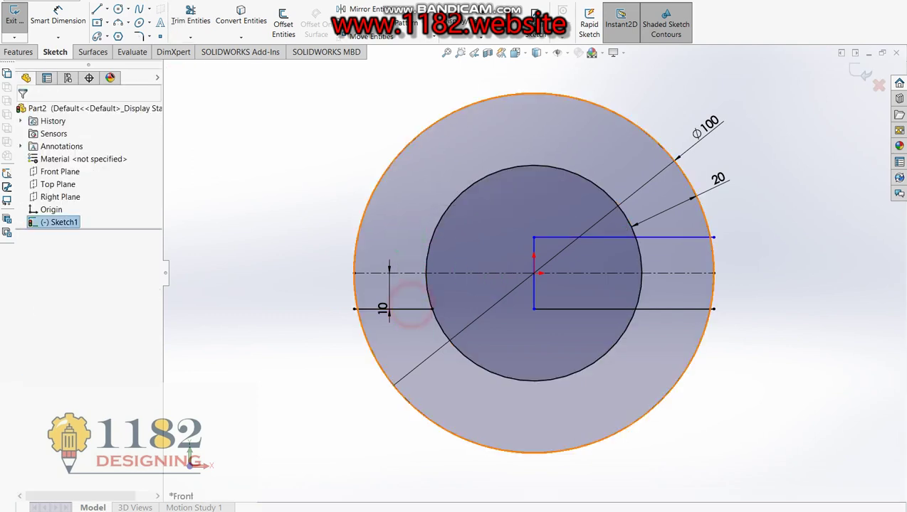
left_click(411, 309)
key("Delete")
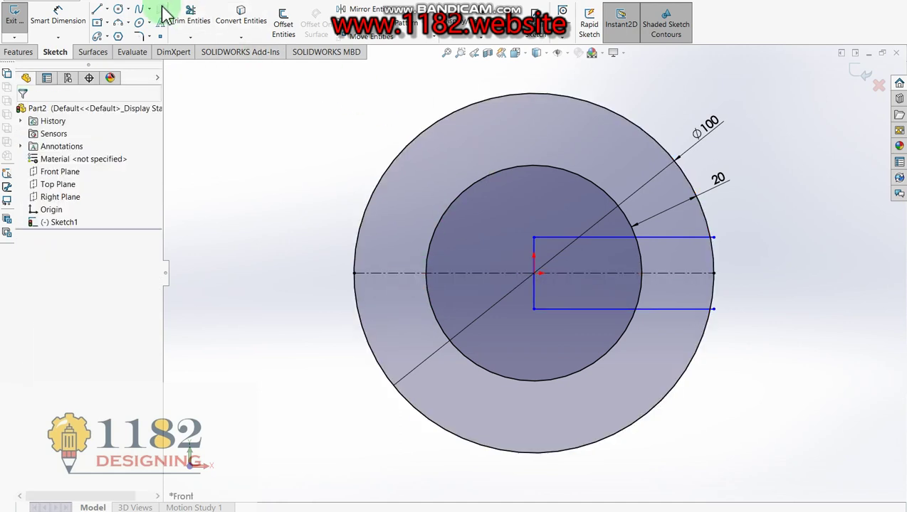
Step: Draw a centerline from the origin down-right past the outer circle
left_click(107, 9)
left_click(118, 28)
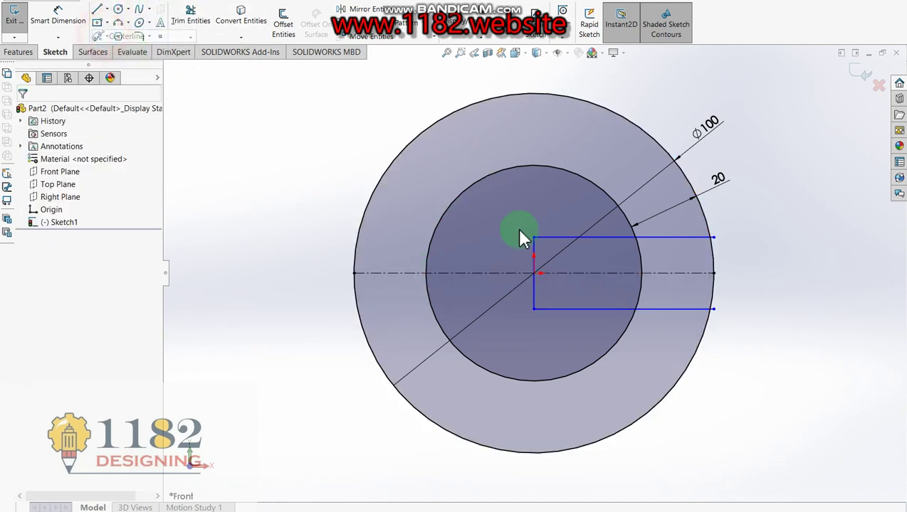
left_click(534, 273)
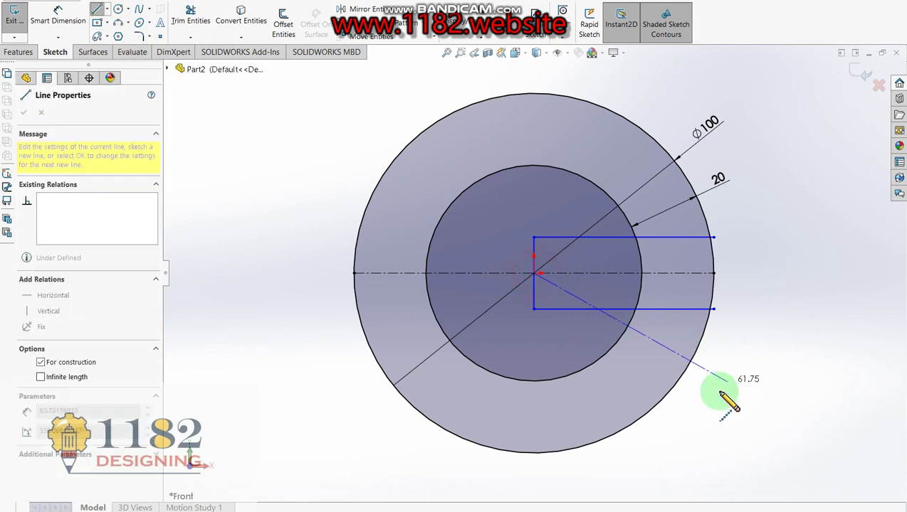
left_click(693, 413)
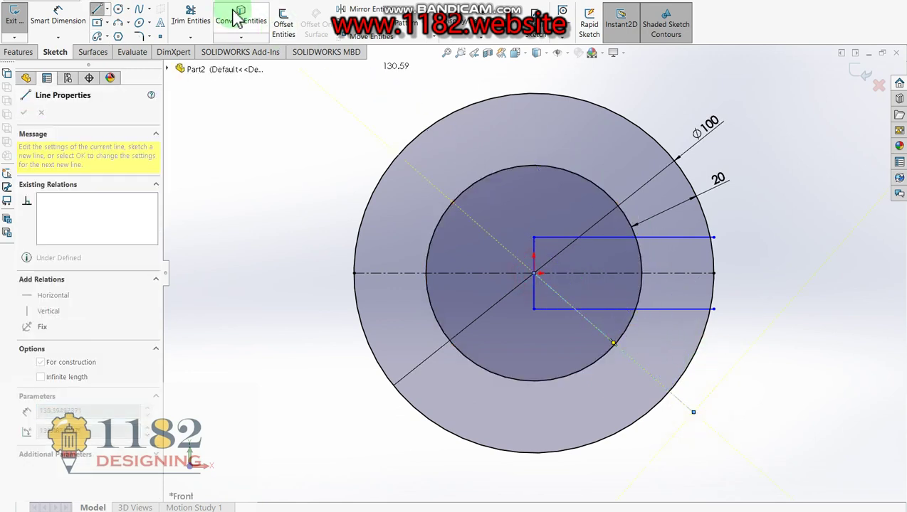
Step: Dimension the angle between the horizontal and diagonal centerlines to 45°
left_click(57, 16)
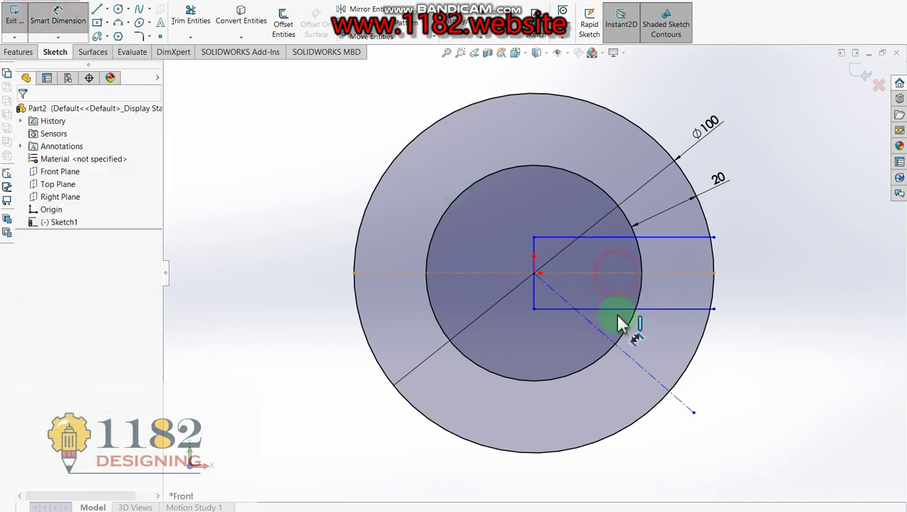
left_click(609, 332)
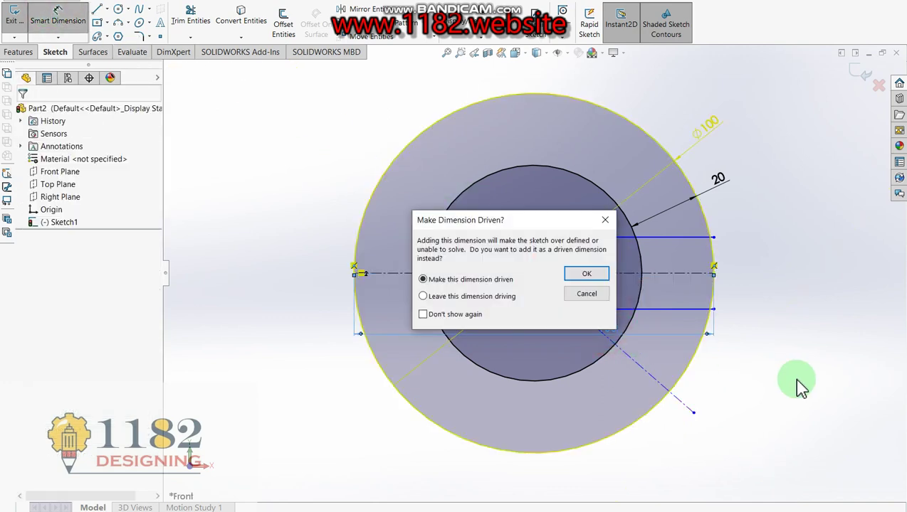
left_click(605, 220)
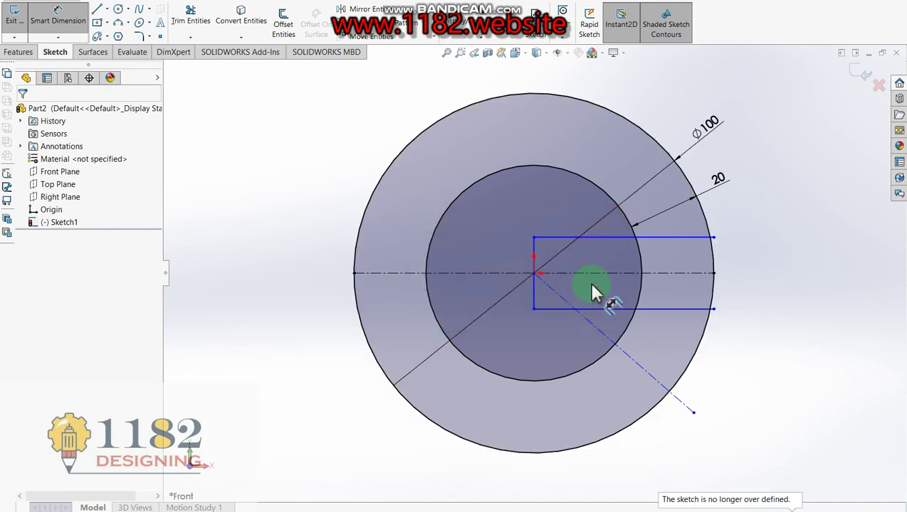
left_click(597, 276)
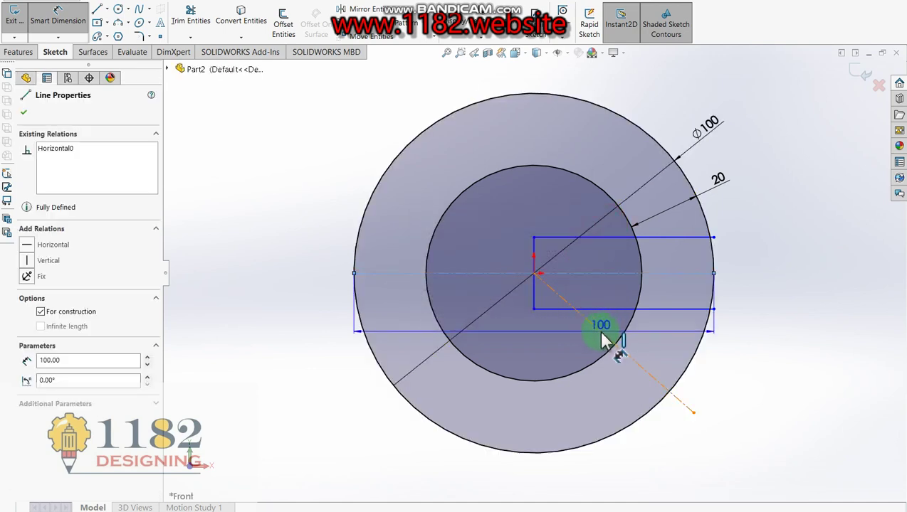
left_click(601, 329)
left_click(763, 363)
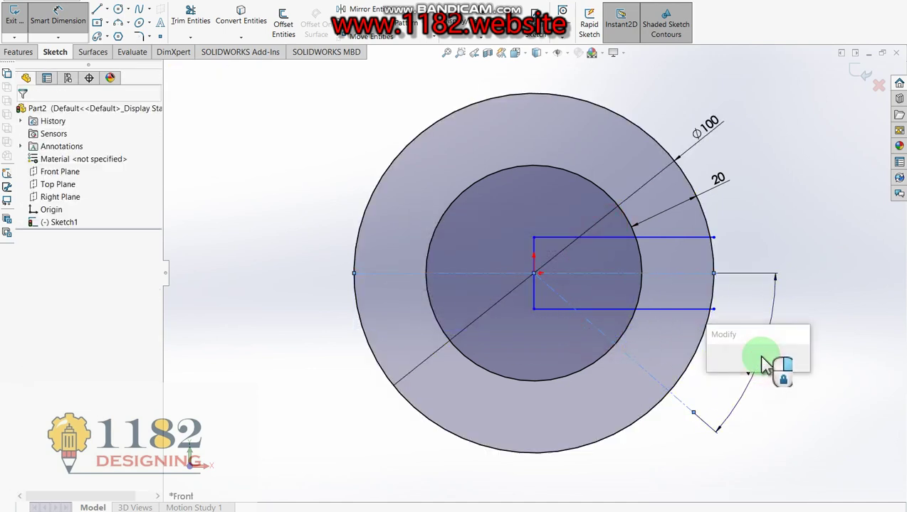
type("45")
key("Return")
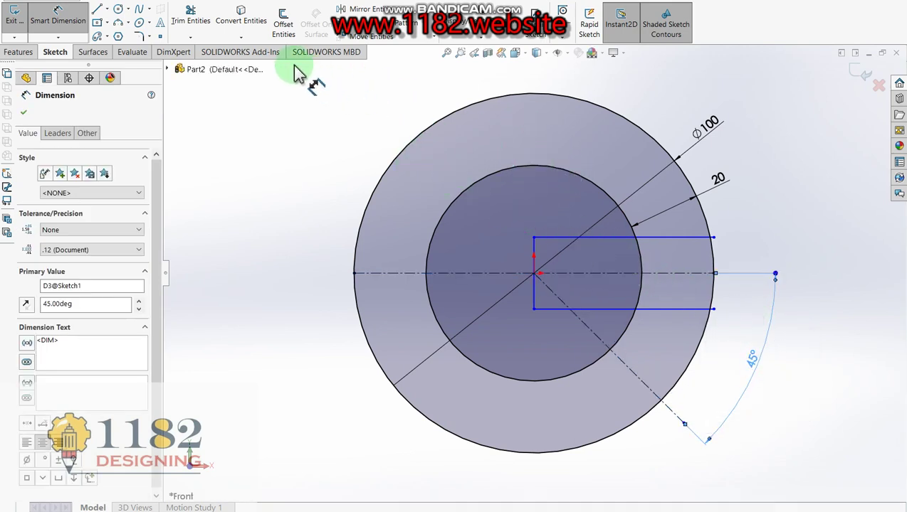
left_click(201, 17)
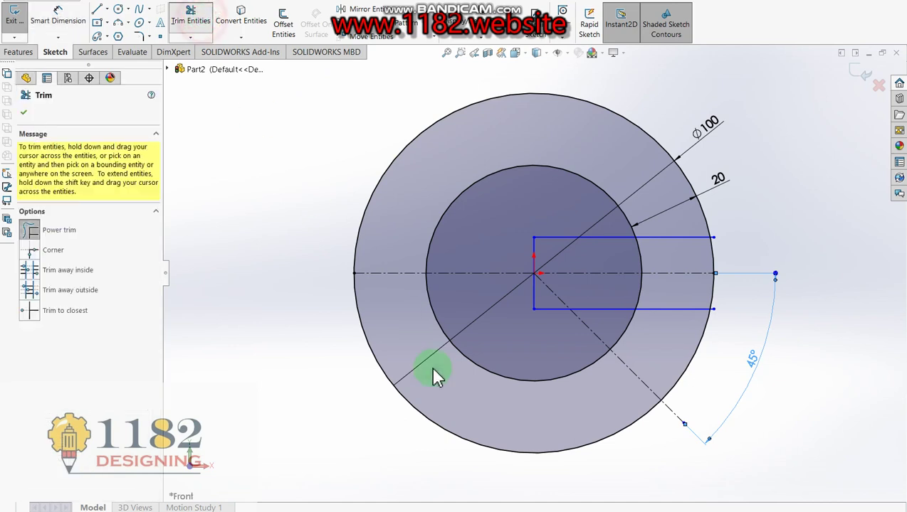
Step: Trim away the circle arcs and stubs outside the 45° wedge and inside the bar
left_click_drag(450, 448, 502, 367)
mouse_move(488, 271)
left_mouse_down()
mouse_move(466, 96)
mouse_move(712, 314)
left_mouse_up()
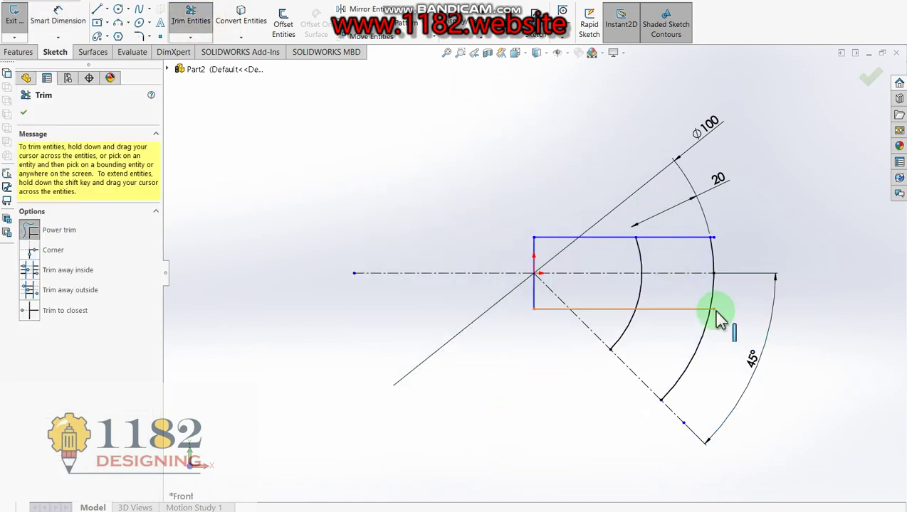
scroll(716, 318, "down", 4)
left_click_drag(558, 282, 564, 320)
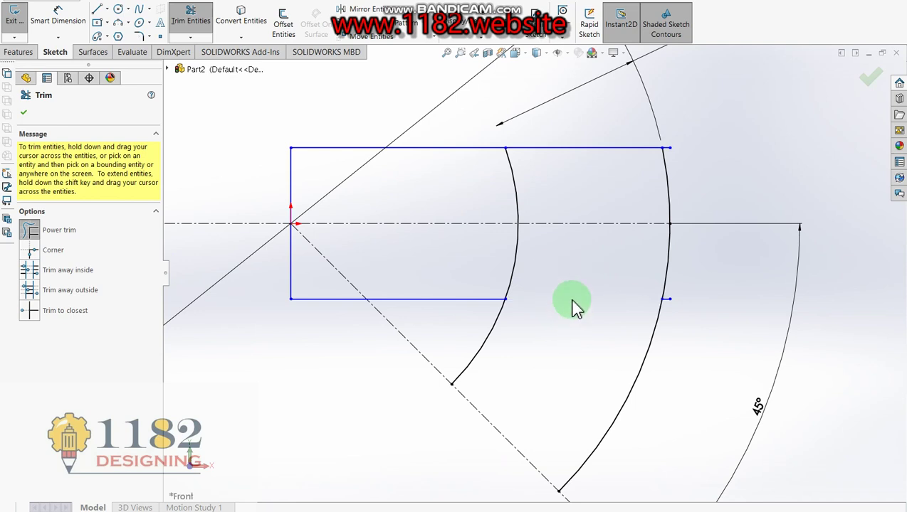
scroll(598, 249, "up", 2)
scroll(649, 184, "down", 5)
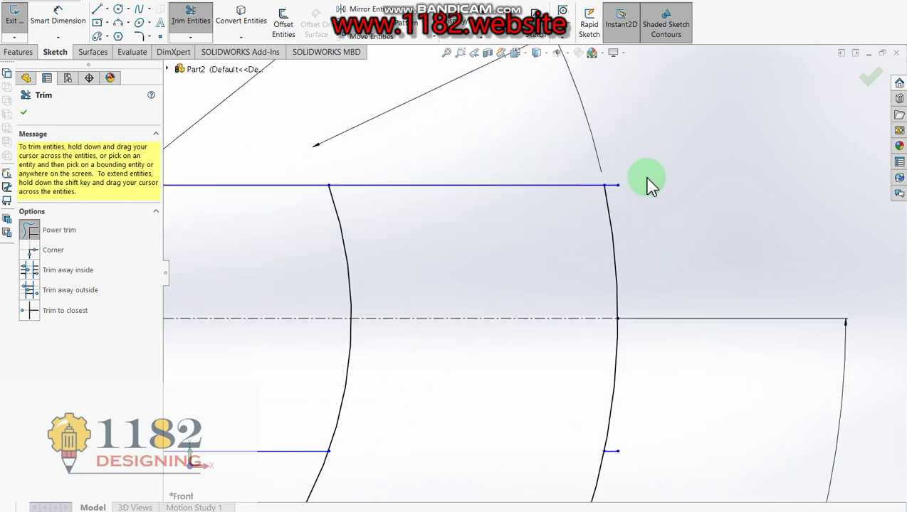
left_click_drag(618, 191, 621, 198)
scroll(602, 343, "up", 1)
scroll(602, 330, "up", 2)
scroll(550, 303, "up", 2)
scroll(555, 285, "down", 2)
scroll(552, 283, "down", 4)
scroll(530, 288, "up", 5)
scroll(466, 263, "down", 1)
scroll(502, 294, "down", 2)
mouse_move(490, 278)
left_mouse_down()
mouse_move(519, 284)
mouse_move(499, 266)
mouse_move(491, 235)
left_mouse_up()
scroll(533, 296, "up", 2)
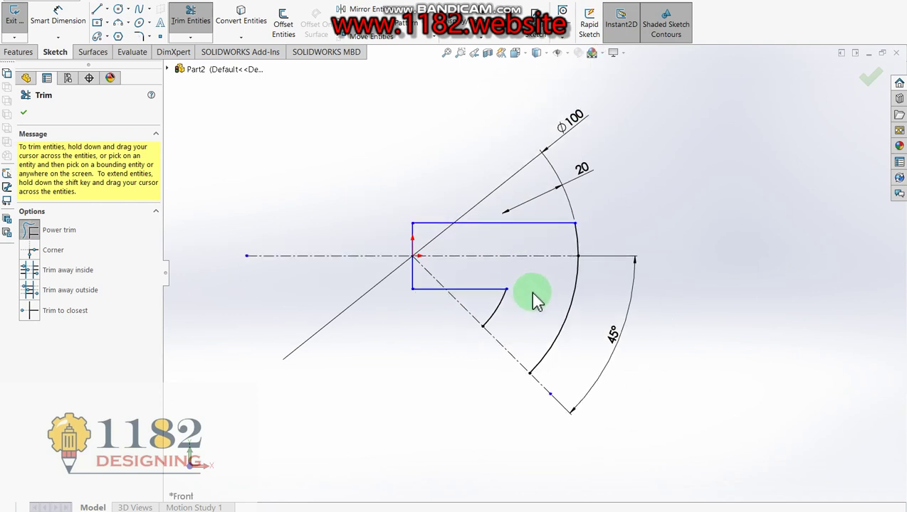
scroll(530, 360, "down", 2)
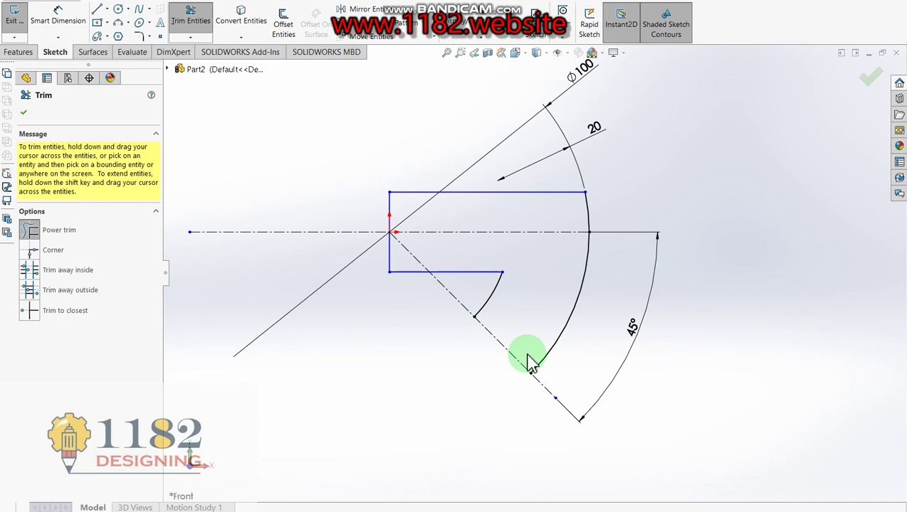
Step: Draw a line along the 45° centerline joining the inner and outer arc ends
left_click(96, 10)
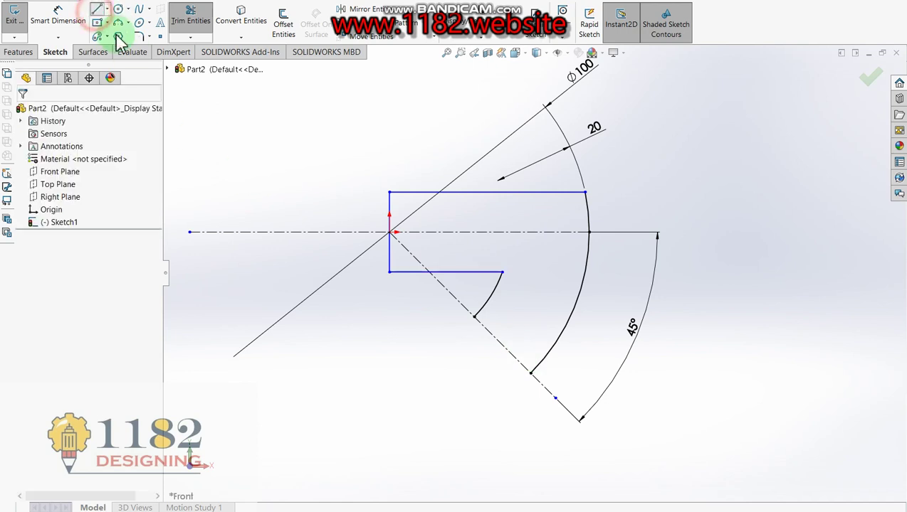
left_click(475, 316)
left_click(530, 373)
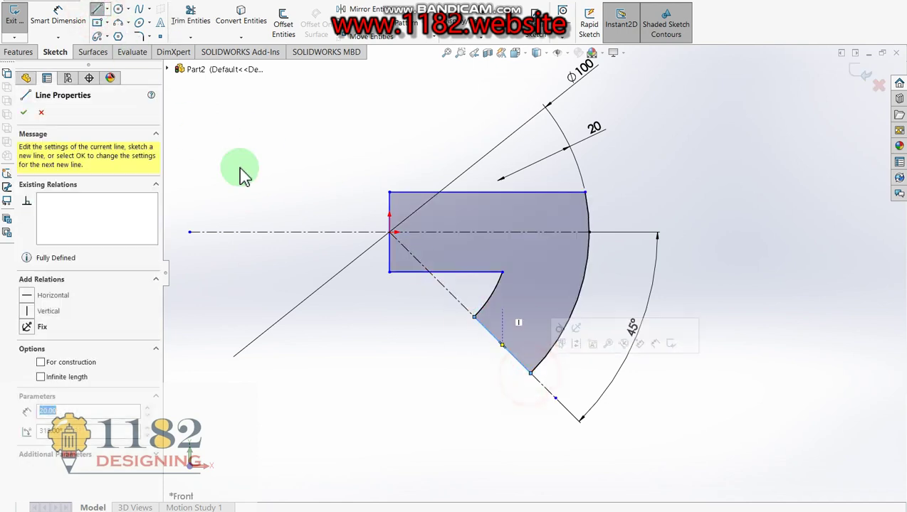
left_click(22, 115)
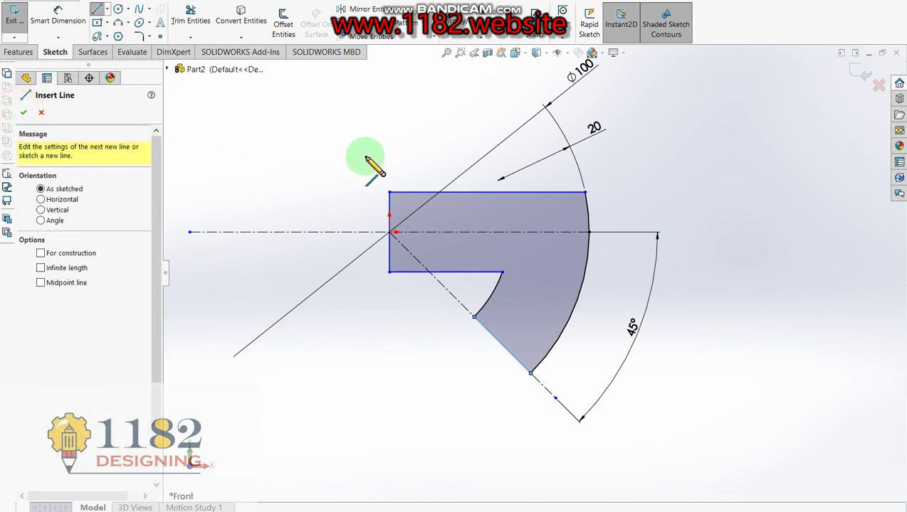
left_click(23, 114)
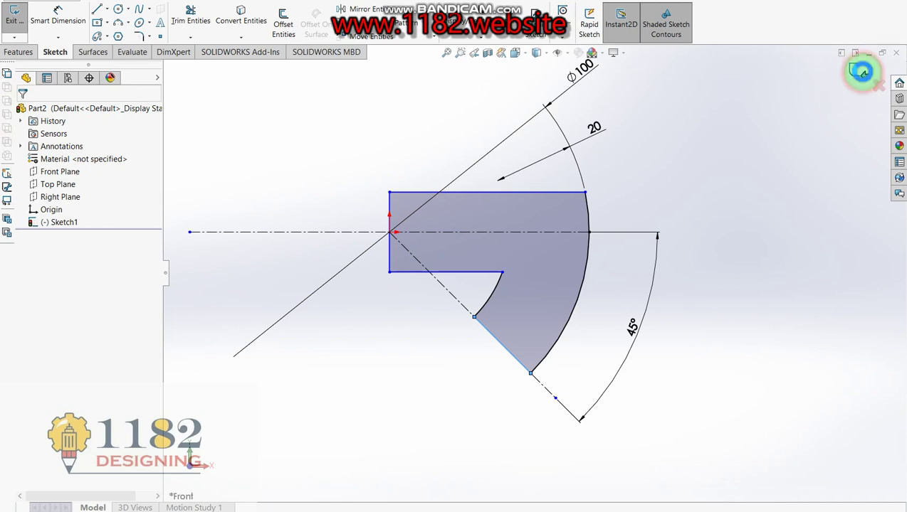
right_click_drag(601, 178, 611, 182)
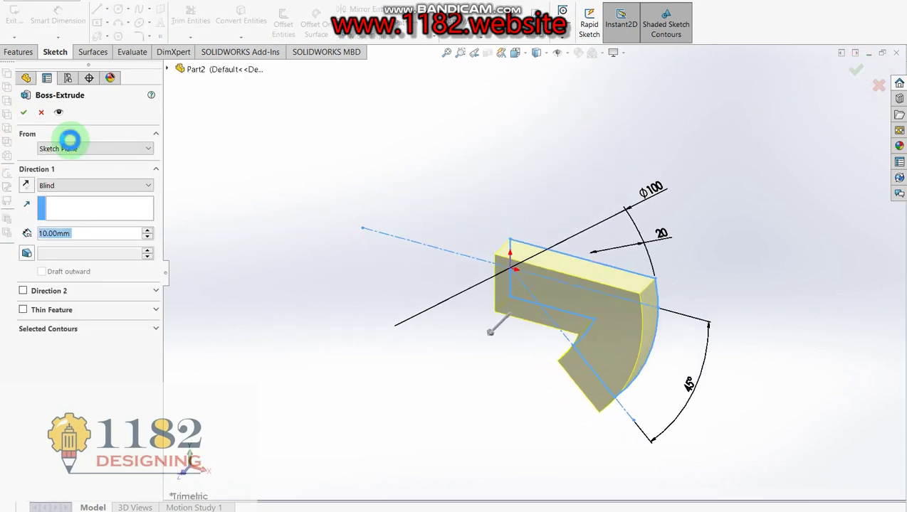
Step: Extrude the profile 10 mm with a Mid Plane end condition
left_click(72, 185)
left_click(71, 240)
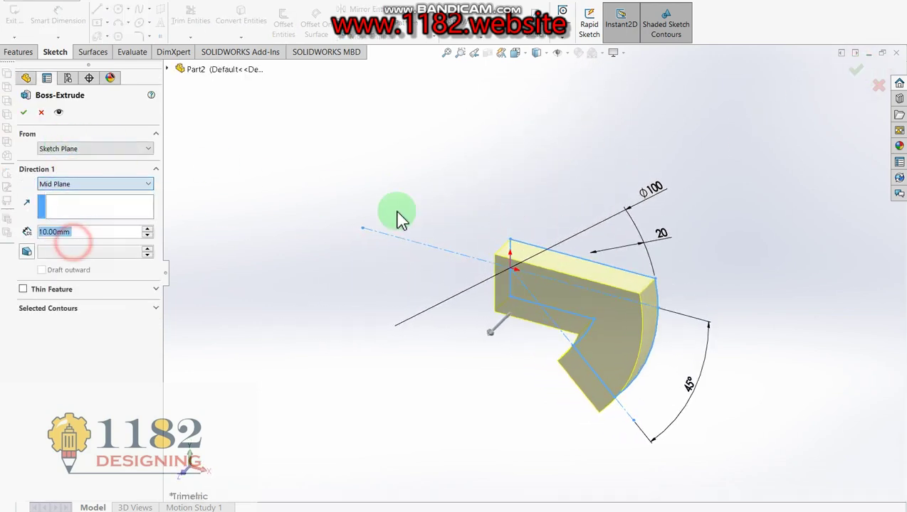
left_click(857, 71)
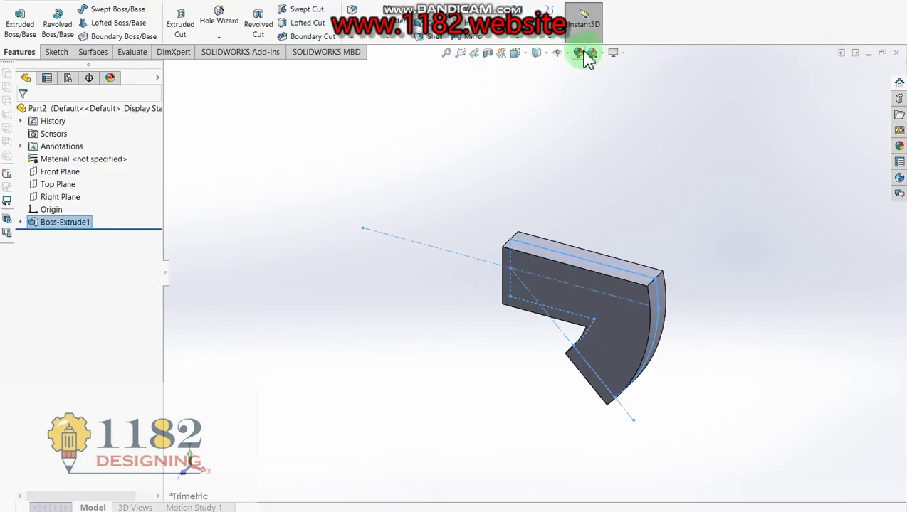
Step: Colour Boss-Extrude1 blue to match the reference logo
left_click(522, 165)
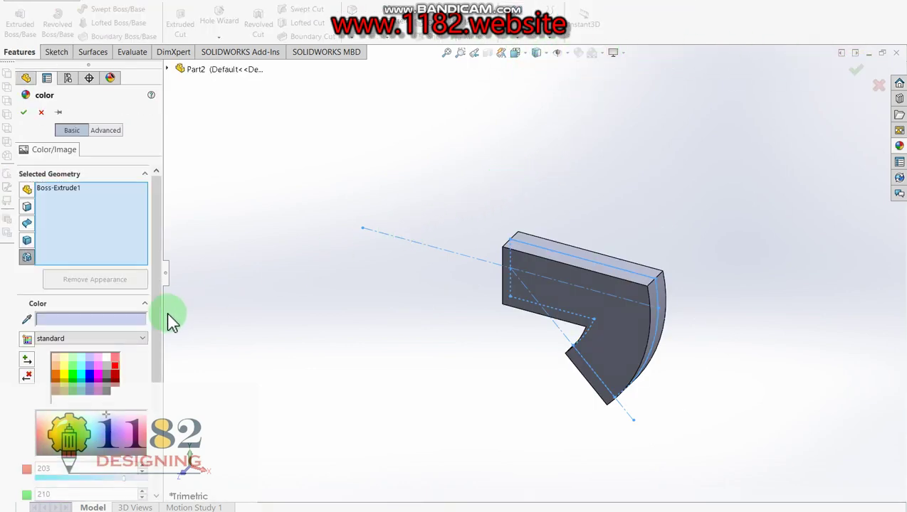
left_click(89, 375)
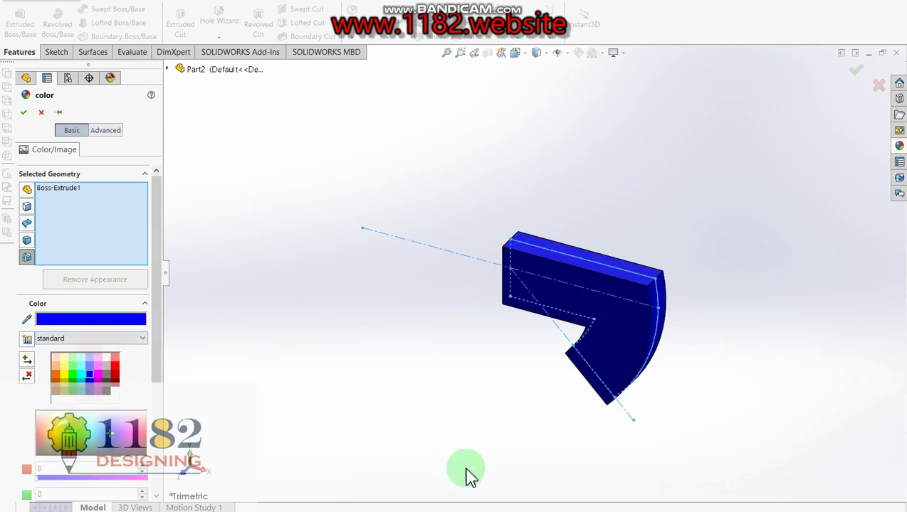
key("alt+Tab")
left_click(684, 402)
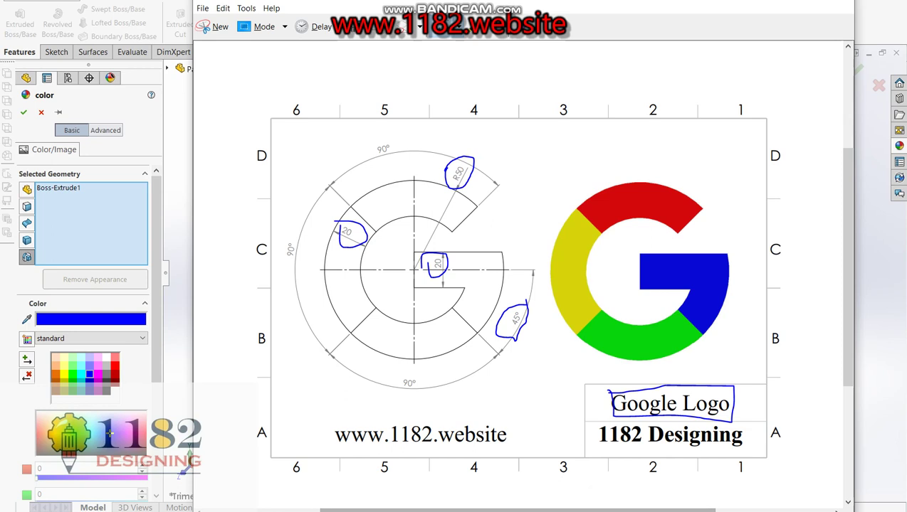
left_click(607, 507)
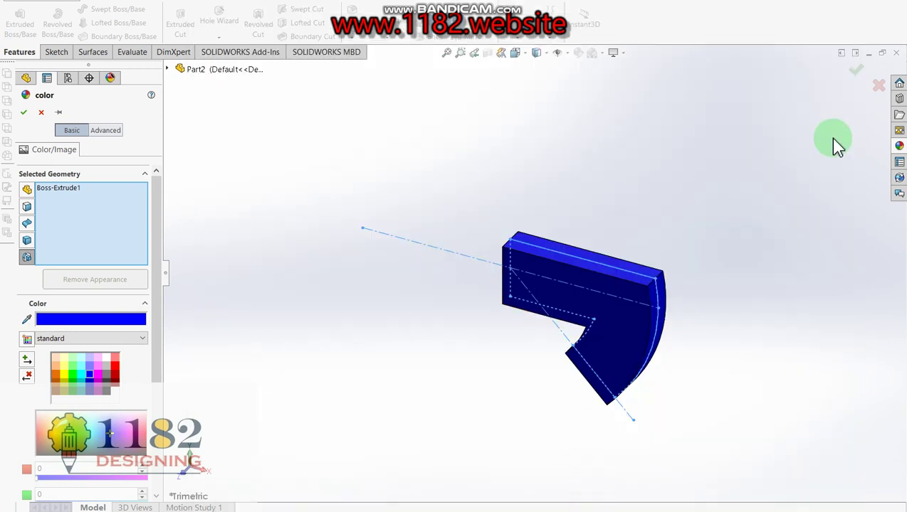
left_click(856, 71)
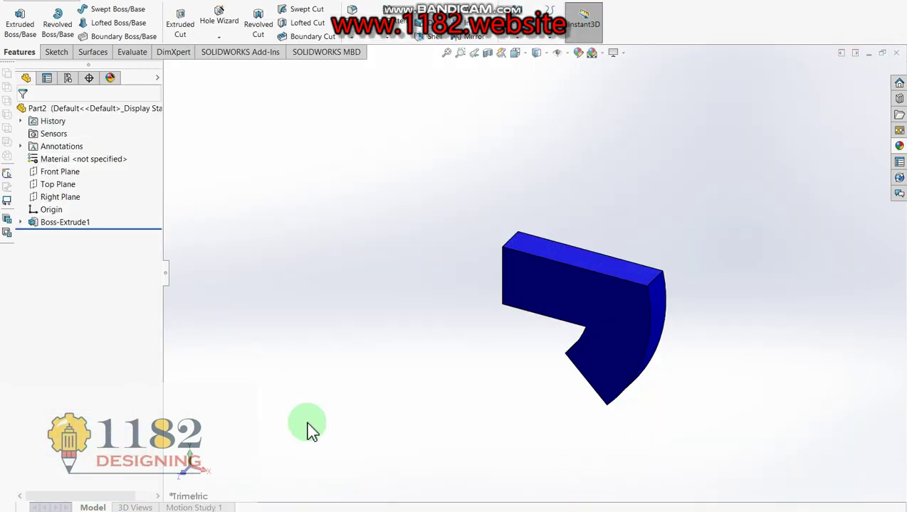
left_click(71, 172)
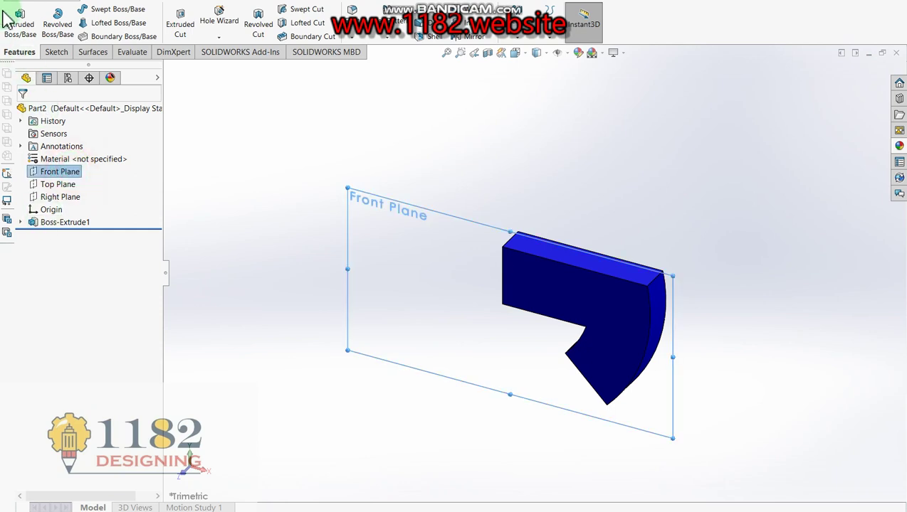
Step: Start a Front Plane sketch with concentric circles of radius 50 and 30 at the origin
left_click(26, 25)
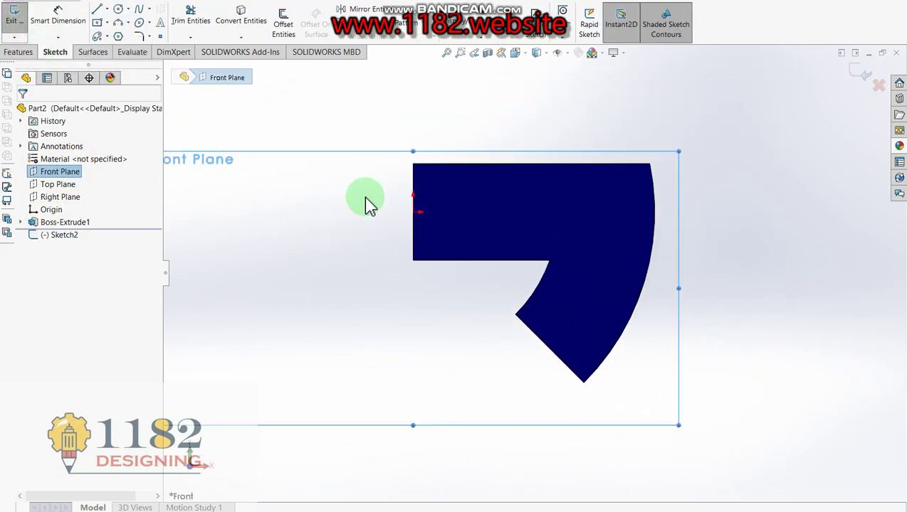
left_click(119, 12)
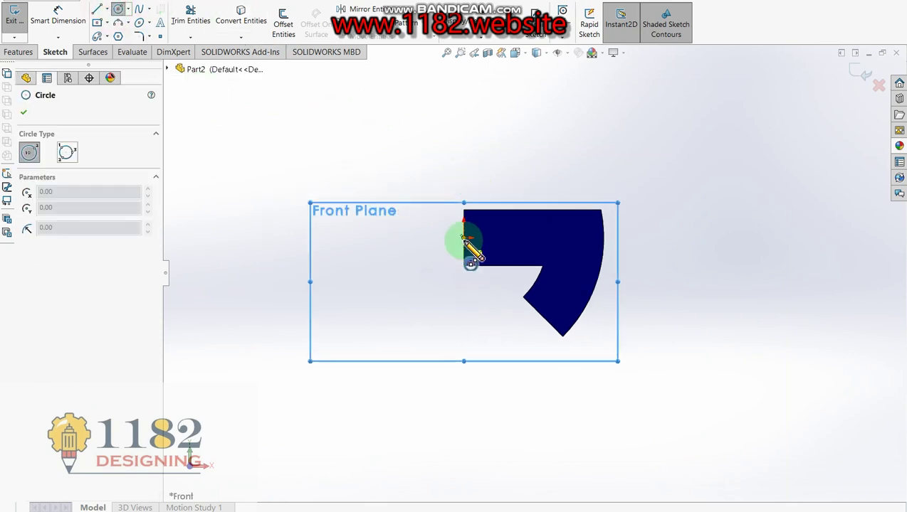
left_click_drag(464, 239, 563, 336)
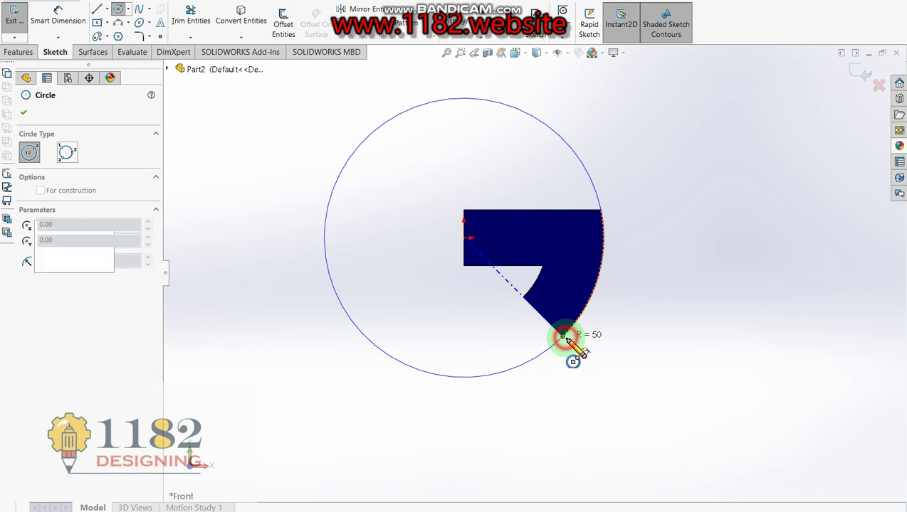
left_click(564, 335)
left_click(464, 240)
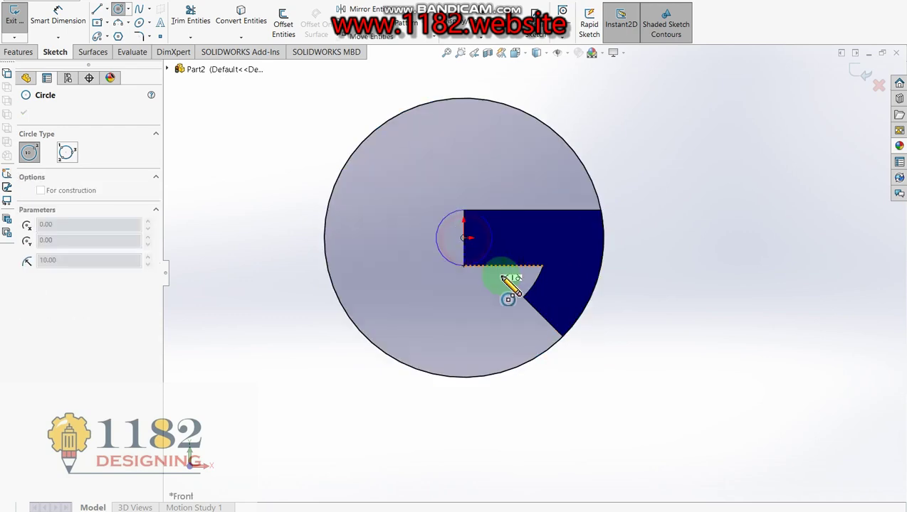
left_click(525, 297)
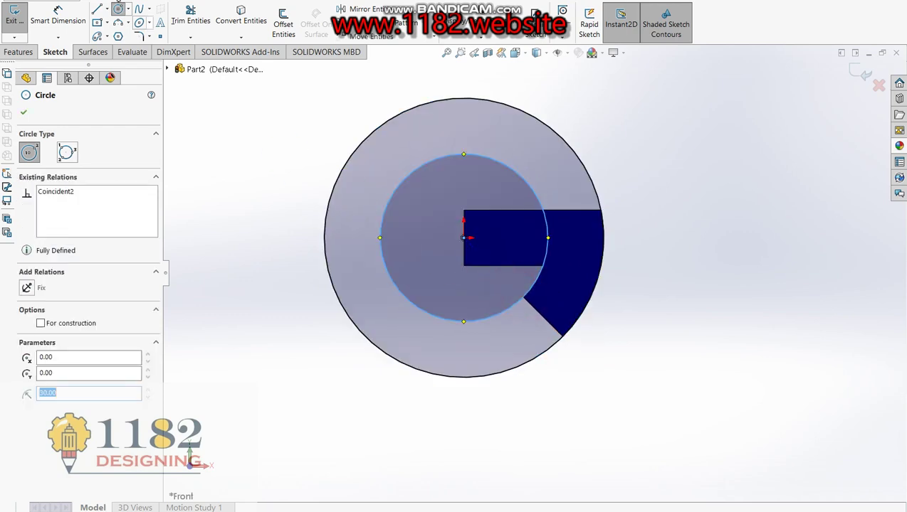
Step: Draw a centerline from the origin down-left and dimension it 45° from vertical
left_click(107, 10)
left_click(114, 34)
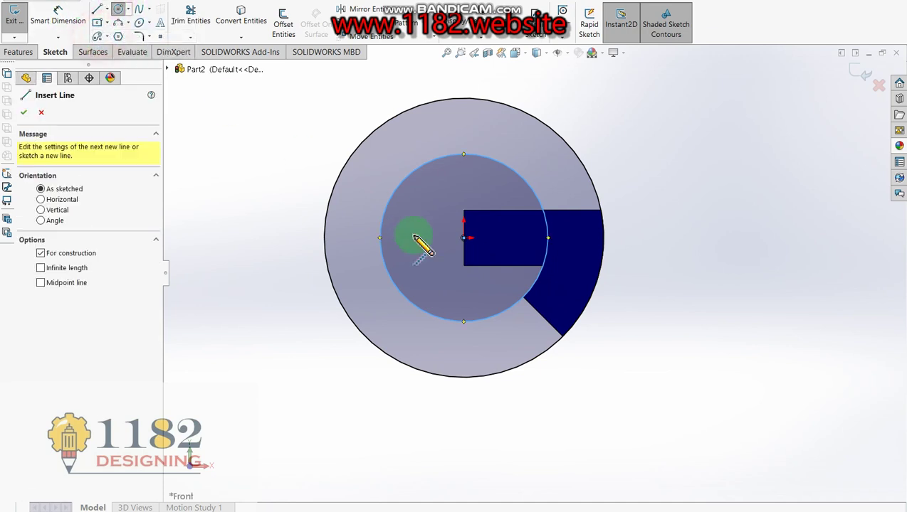
left_click(464, 240)
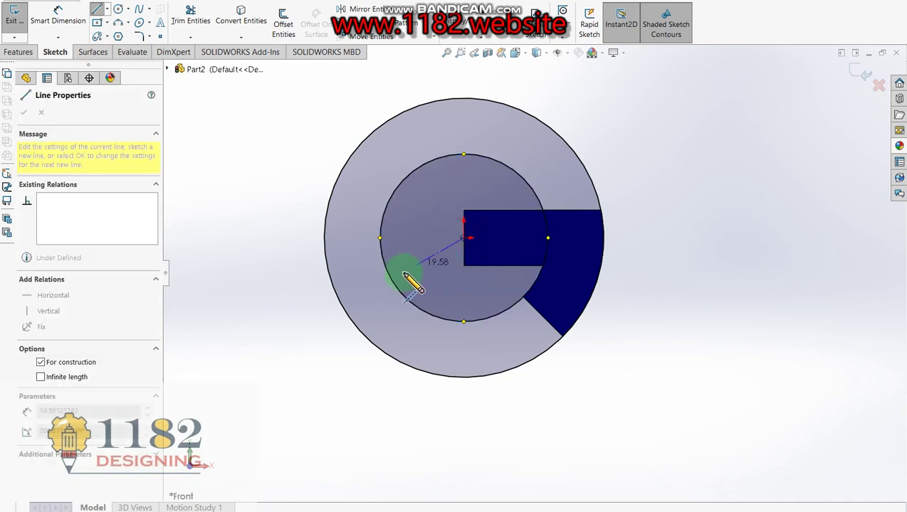
left_click(324, 351)
left_click(58, 13)
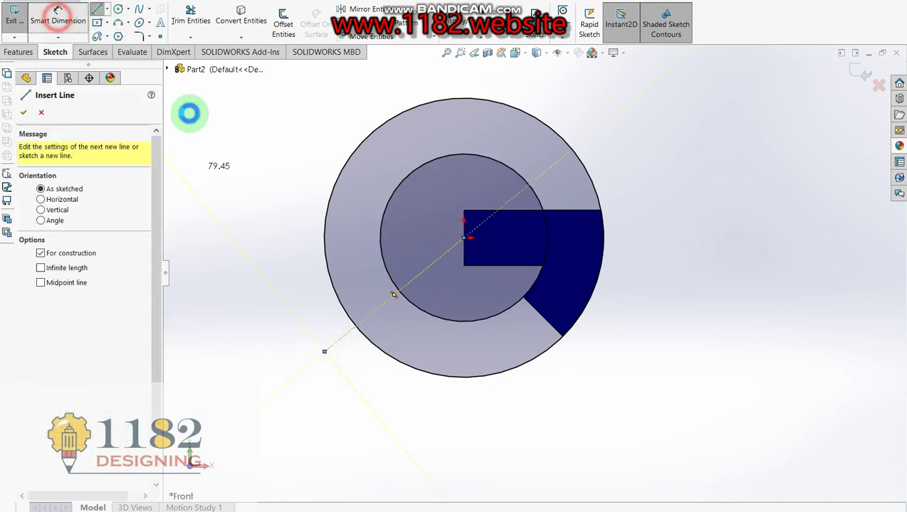
left_click(447, 251)
left_click(427, 404)
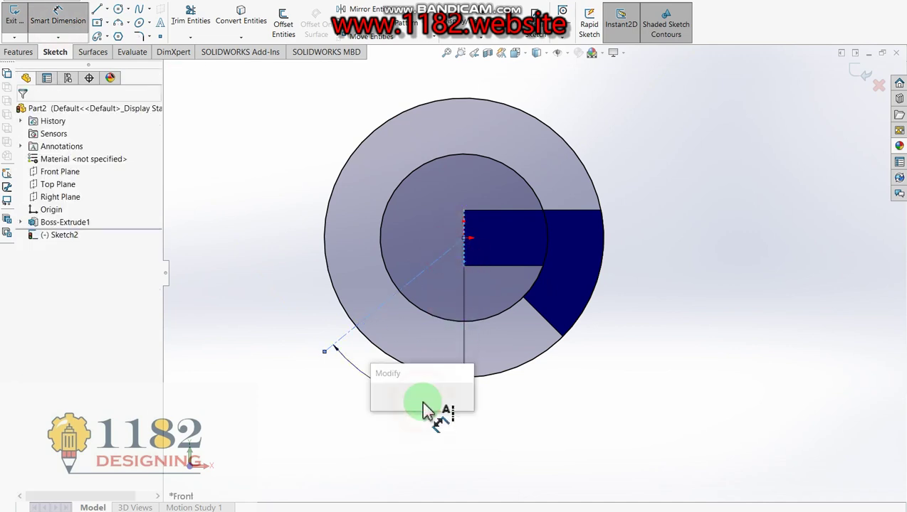
type("45")
key("Return")
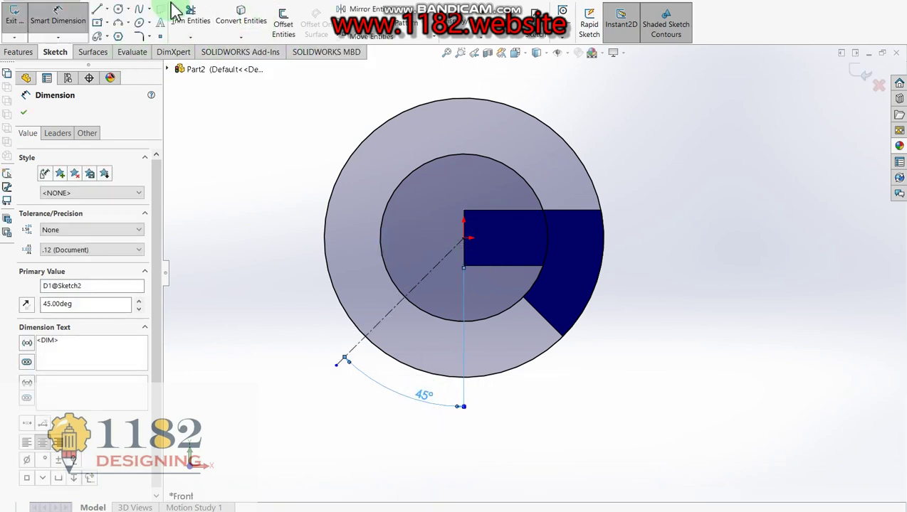
left_click(231, 22)
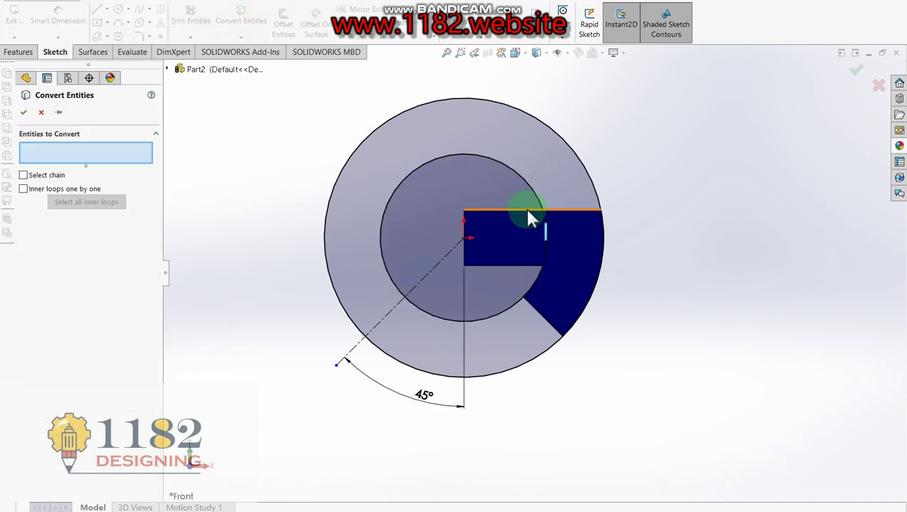
Step: Convert the blue piece's diagonal edge into the sketch and trim away both circles' left arcs
left_click(542, 317)
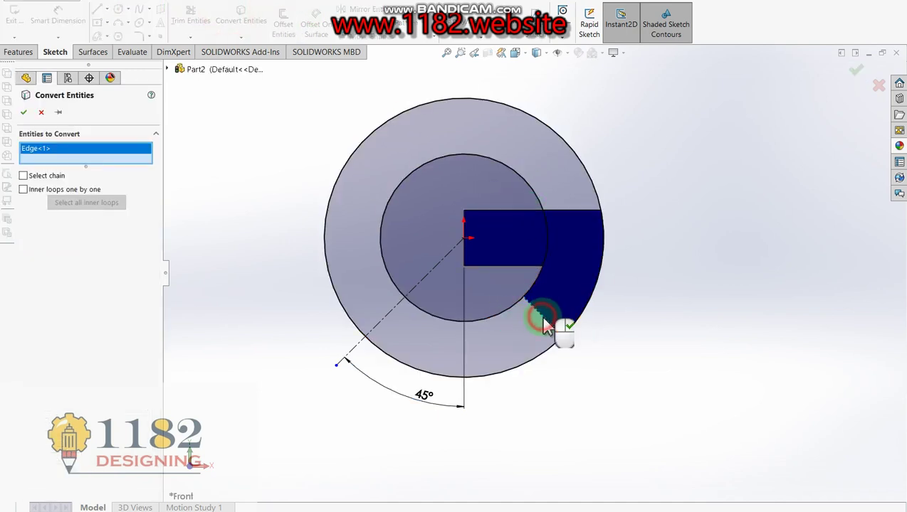
left_click(27, 113)
left_click(197, 21)
left_click_drag(245, 258, 393, 213)
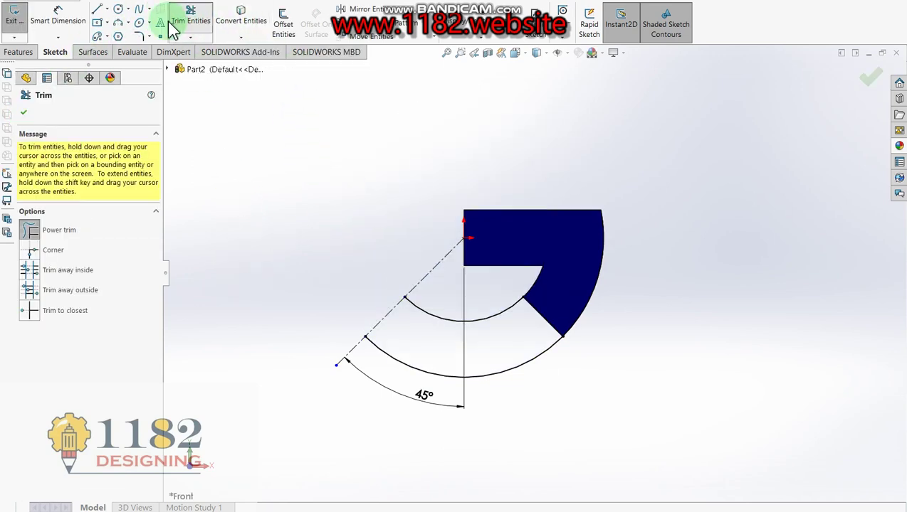
Step: Draw a line along the centerline from inner to outer arc to close the band
left_click(99, 11)
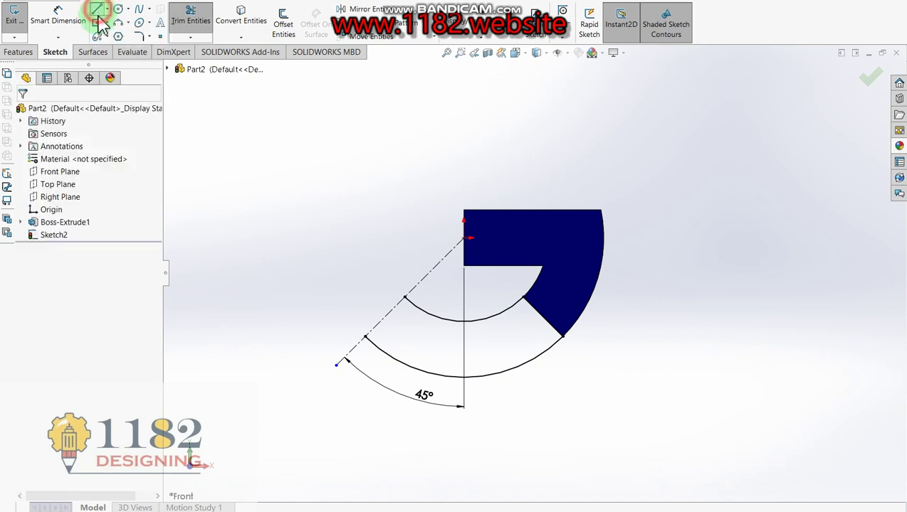
left_click(404, 298)
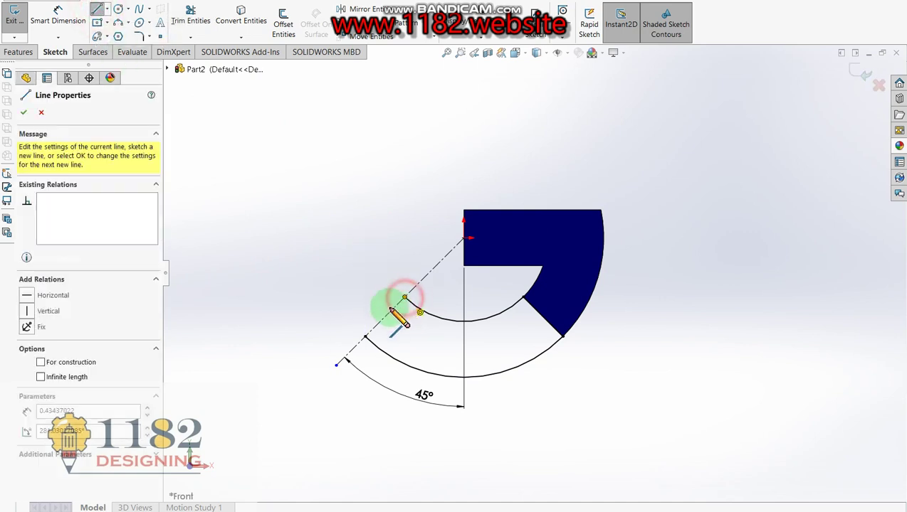
left_click(365, 338)
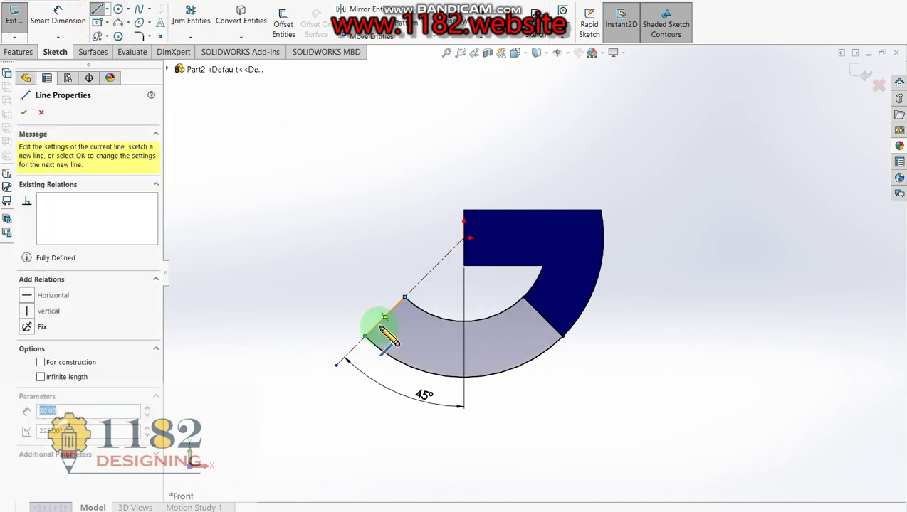
key("Escape")
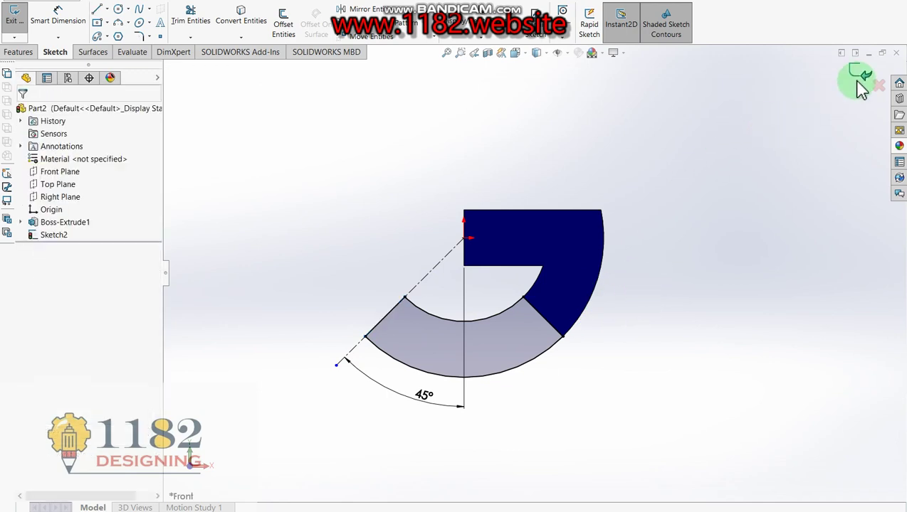
right_click_drag(559, 228, 249, 250)
Step: Extrude the closed 45° arc band 10.50 mm, Mid Plane, as Boss-Extrude2
left_click(104, 234)
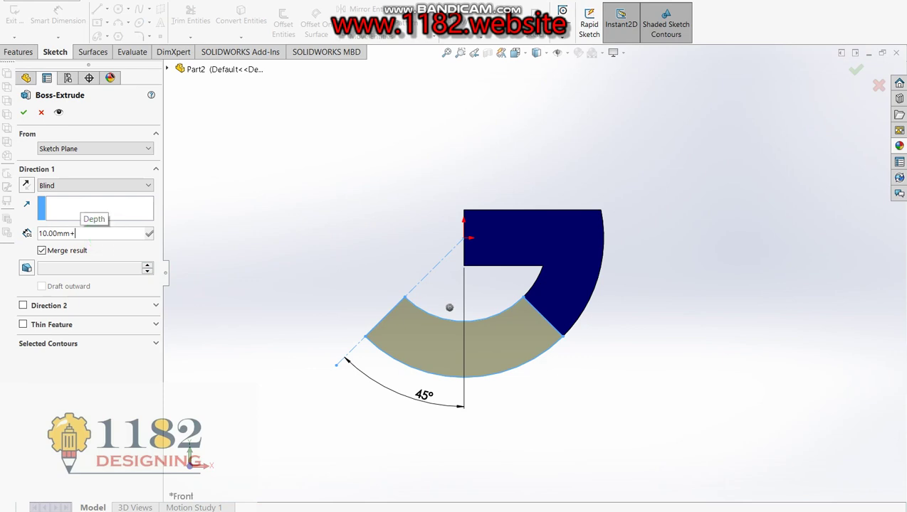
type("0")
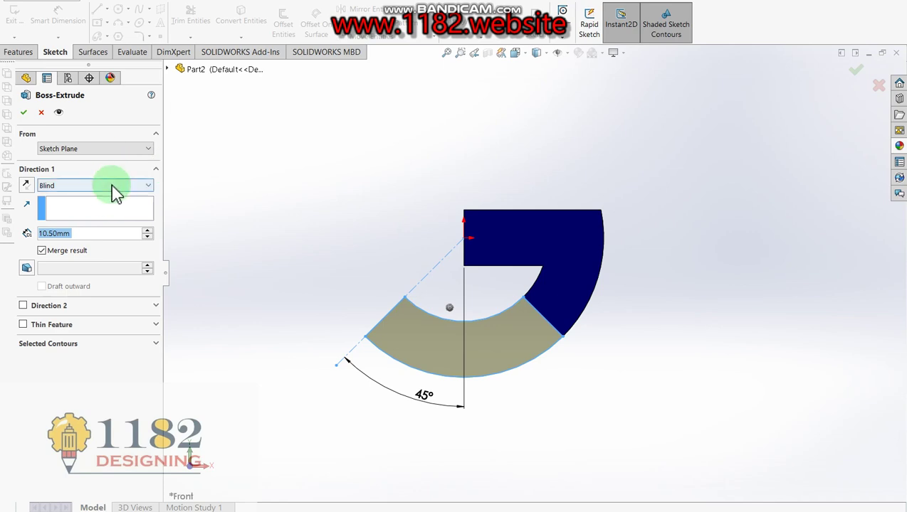
left_click(112, 187)
left_click(52, 251)
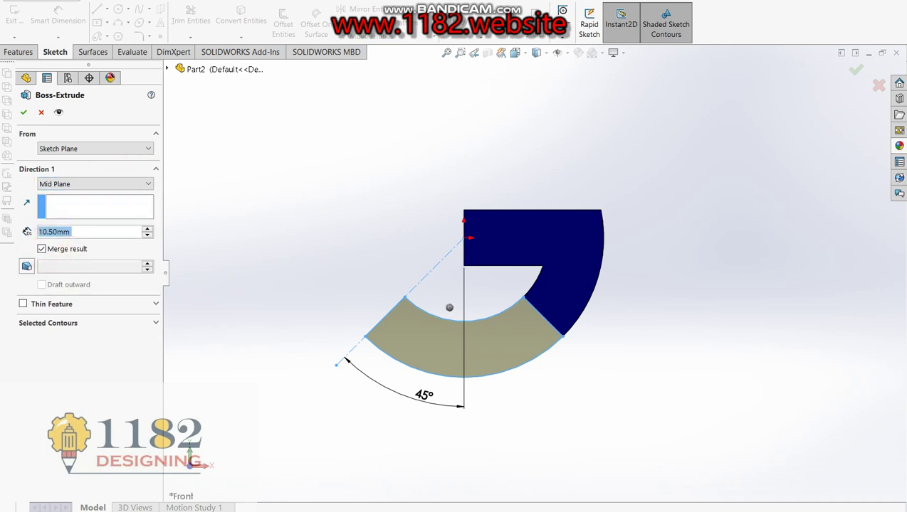
left_click(856, 74)
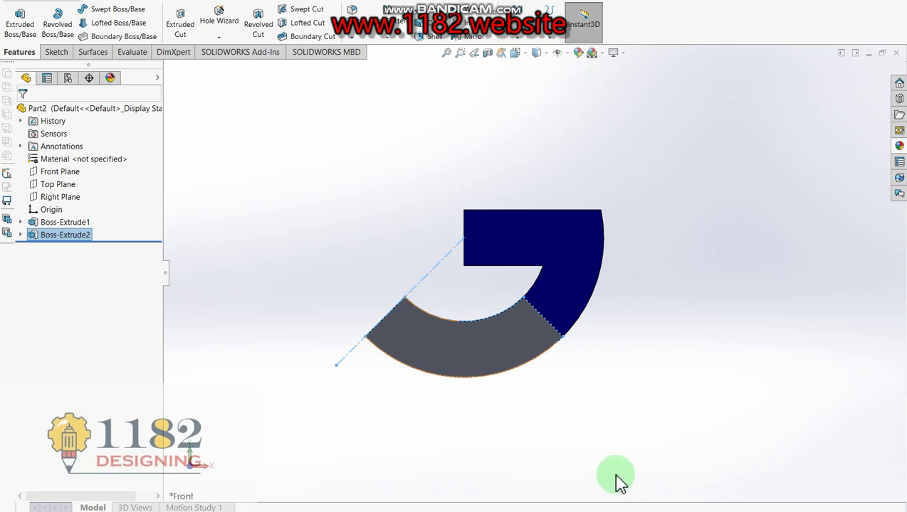
Step: Check the logo reference drawing, close it, and open Boss-Extrude2's colour settings
key("alt+Tab")
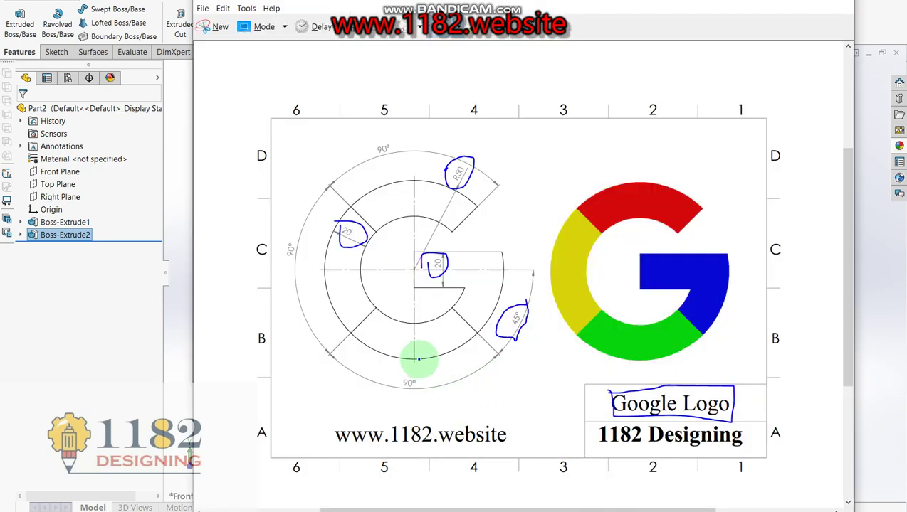
left_click(92, 441)
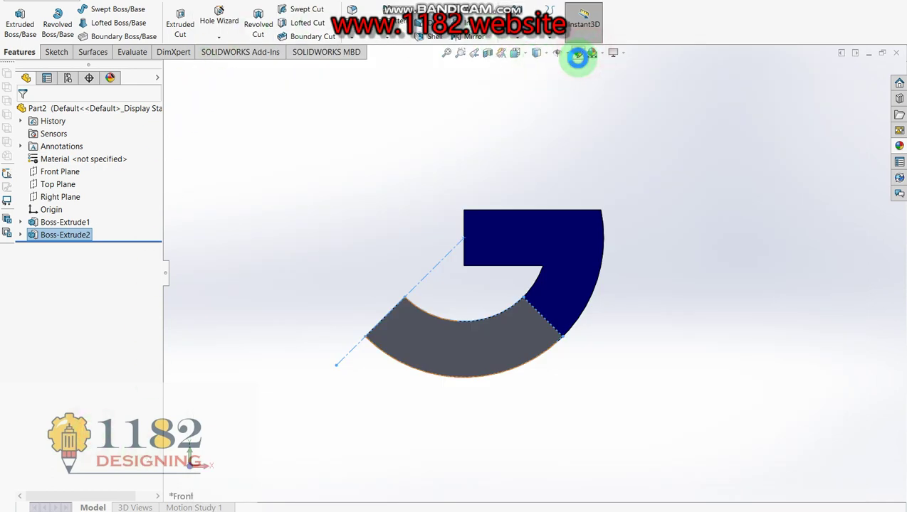
left_click(579, 60)
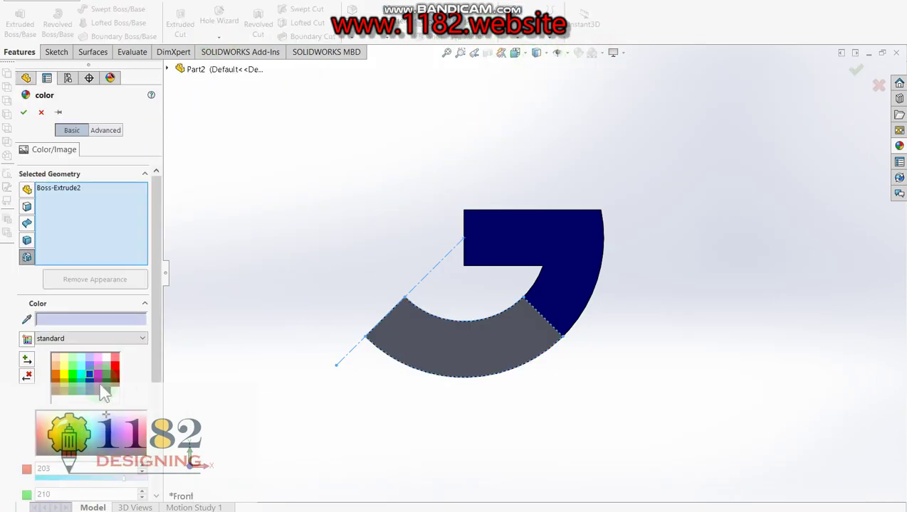
Step: Colour Boss-Extrude2 green and set the scene background to Plain White
left_click(72, 374)
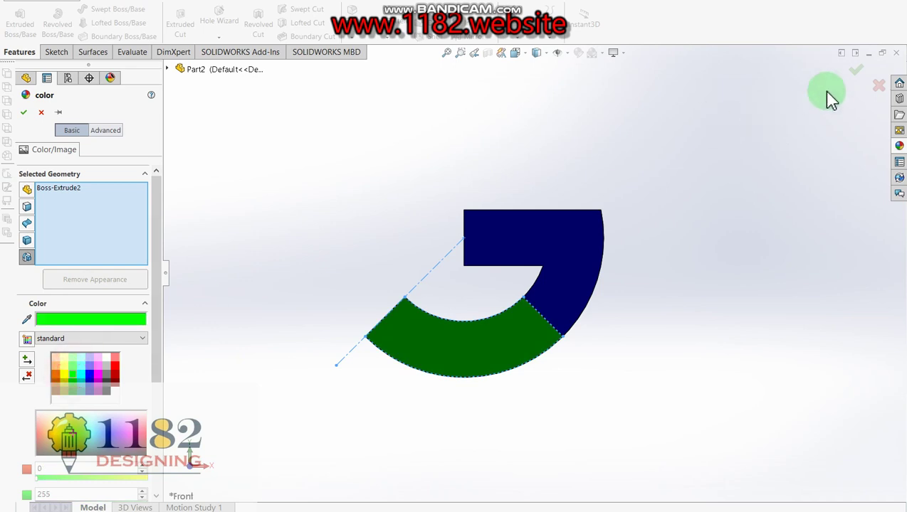
left_click(855, 69)
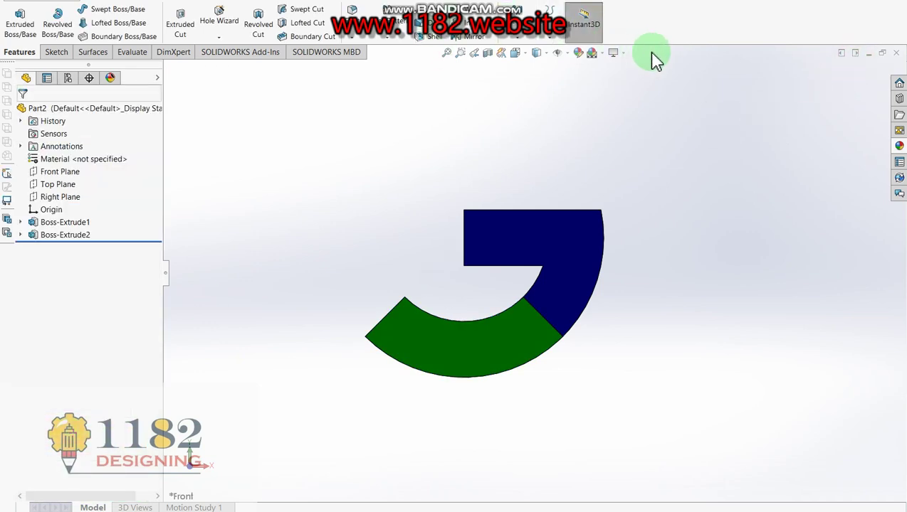
left_click(608, 60)
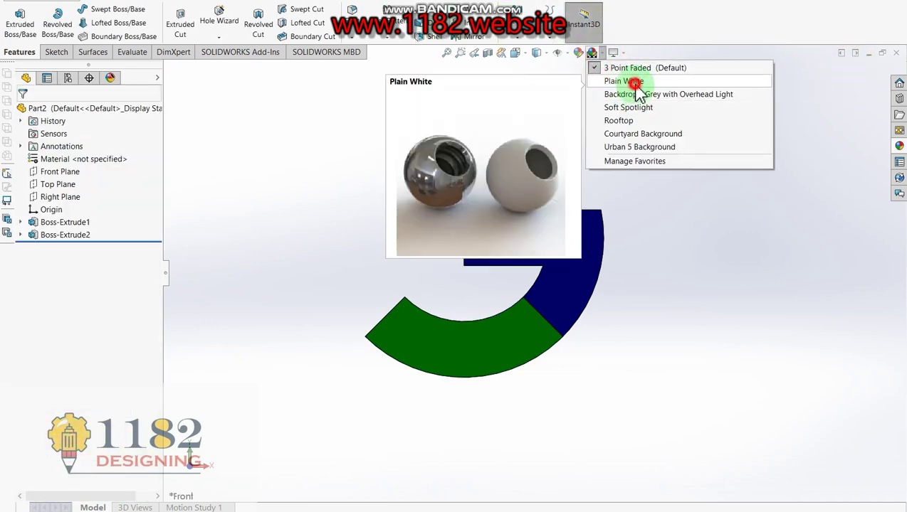
left_click(638, 81)
Step: Start a new sketch on the Front Plane
scroll(442, 246, "down", 3)
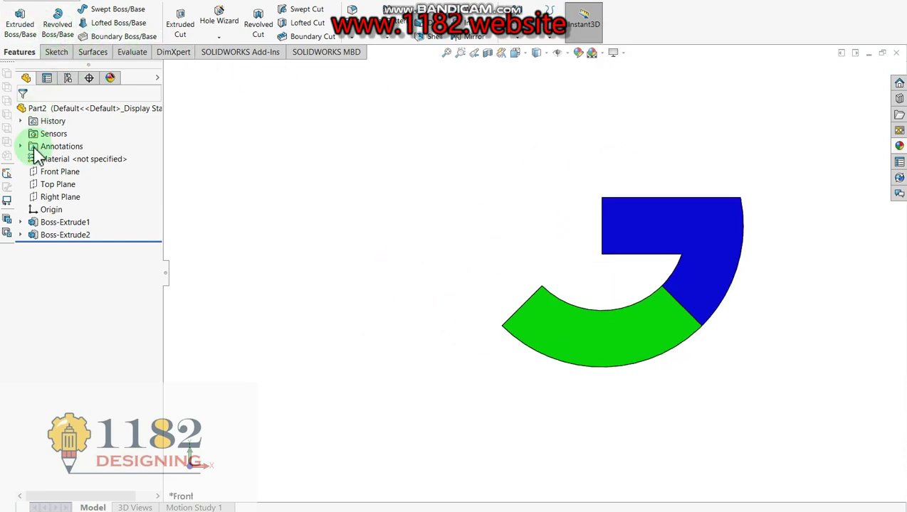
left_click(52, 173)
left_click(23, 24)
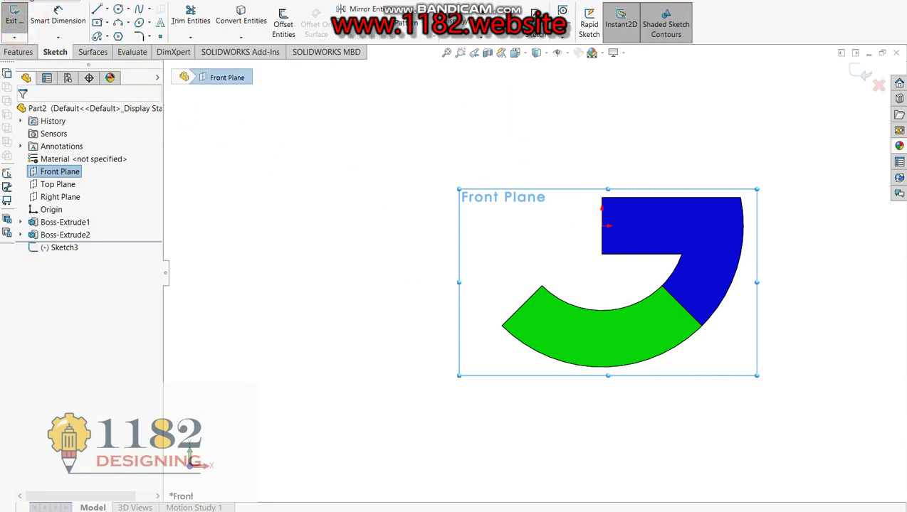
Step: Draw two concentric circles of radius 30 and 50 centred on the origin
left_click(118, 8)
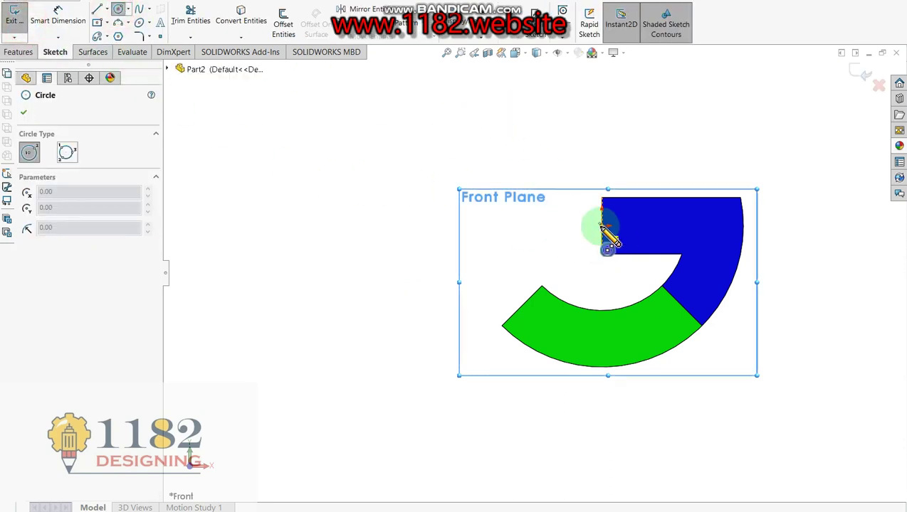
left_click(601, 226)
left_click(543, 285)
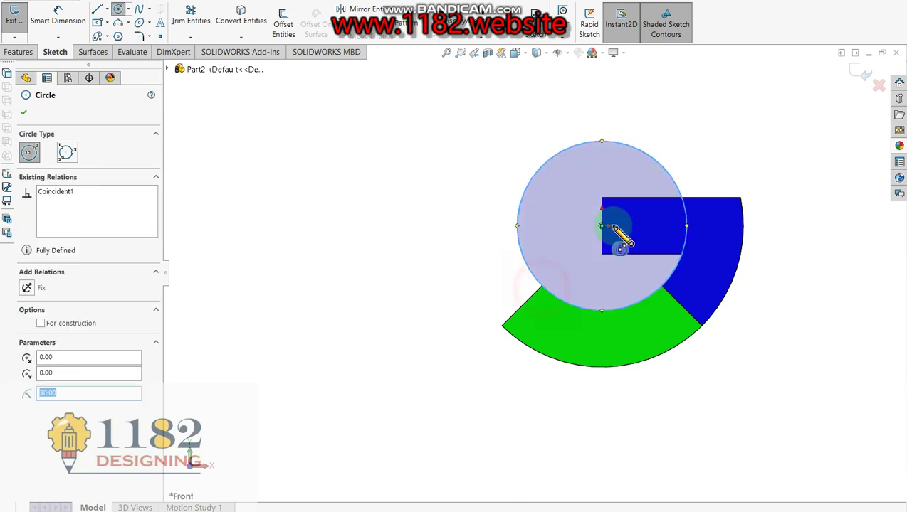
left_click(602, 227)
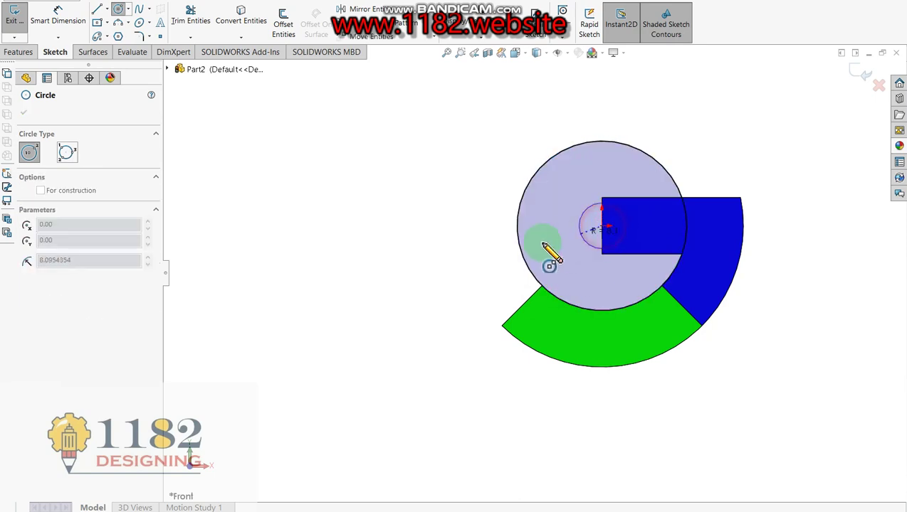
left_click(503, 328)
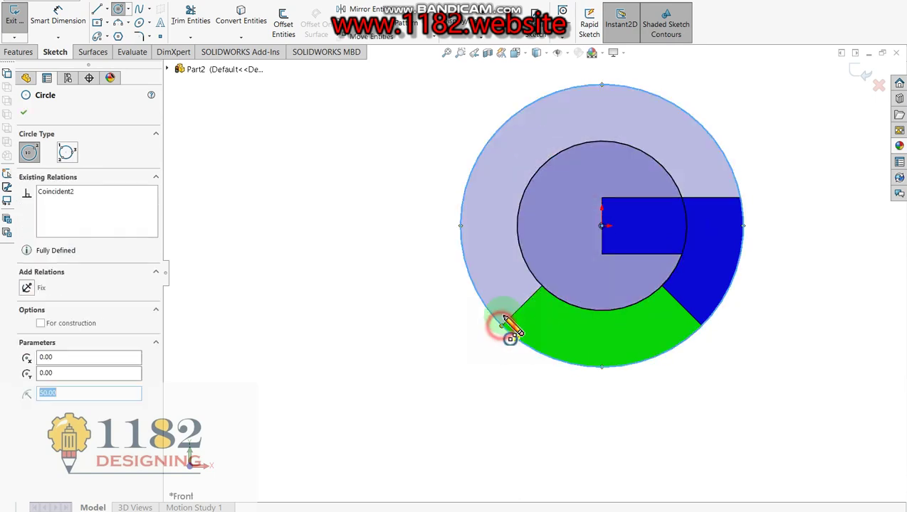
Step: Draw a centerline from the origin to the upper left and dimension its angle to 45°
left_click(107, 10)
left_click(114, 36)
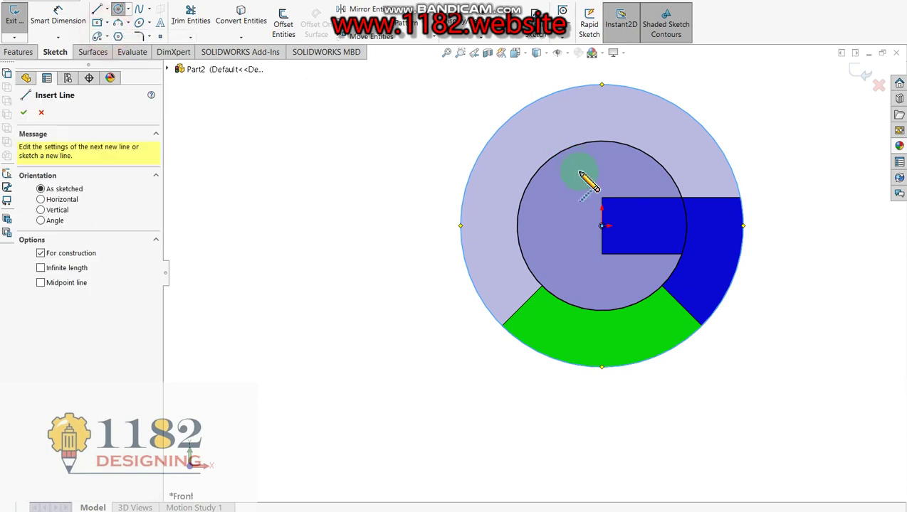
left_click(602, 227)
left_click(481, 104)
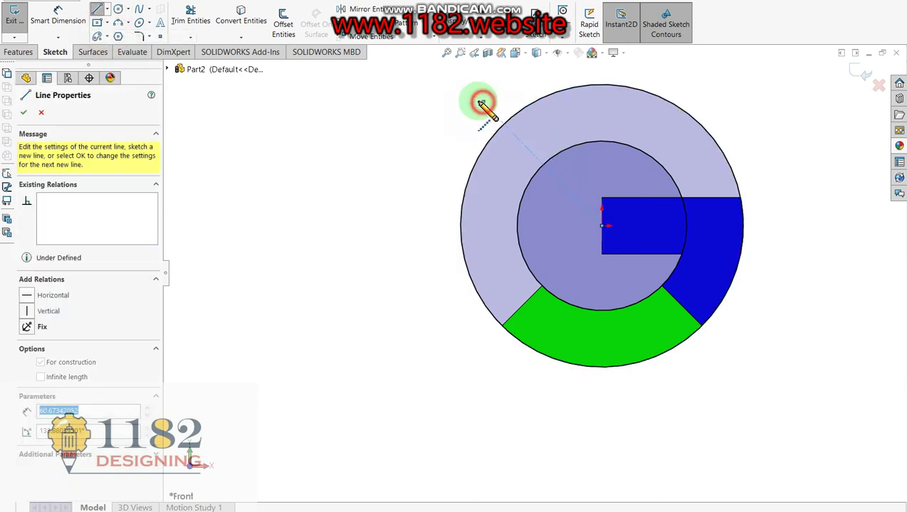
left_click(72, 21)
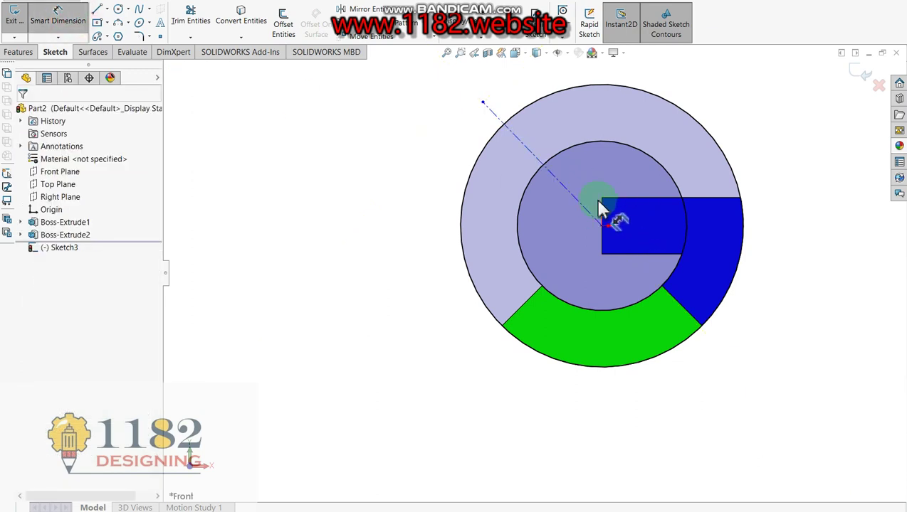
left_click(587, 213)
left_click(597, 172)
type("45")
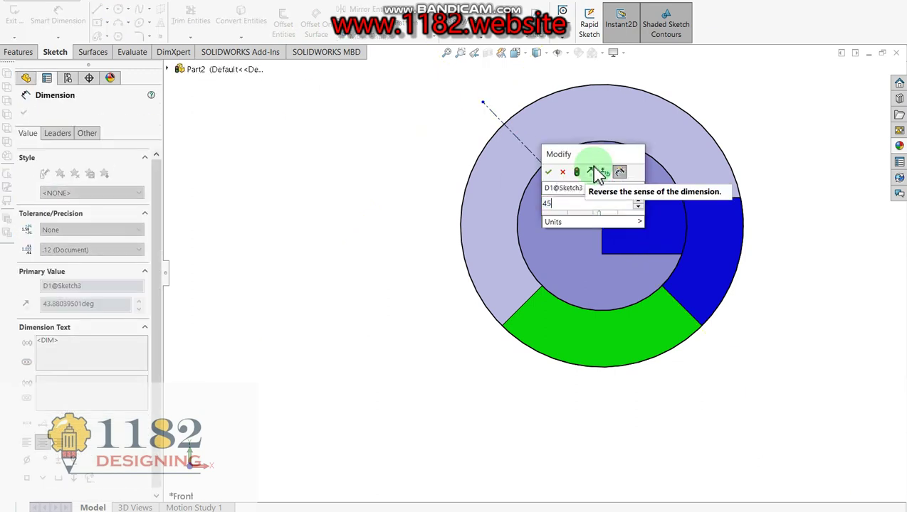
key("Return")
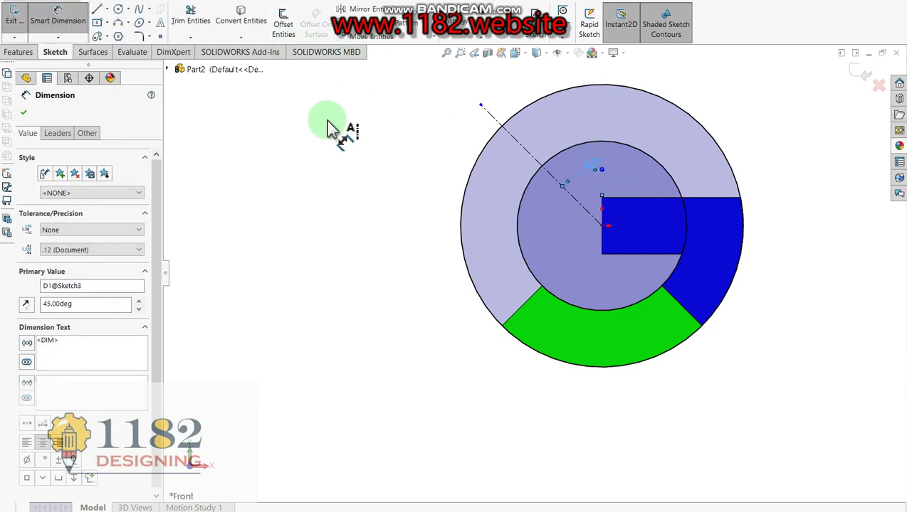
Step: Convert the green arc's upper boundary edge into the sketch
left_click(241, 16)
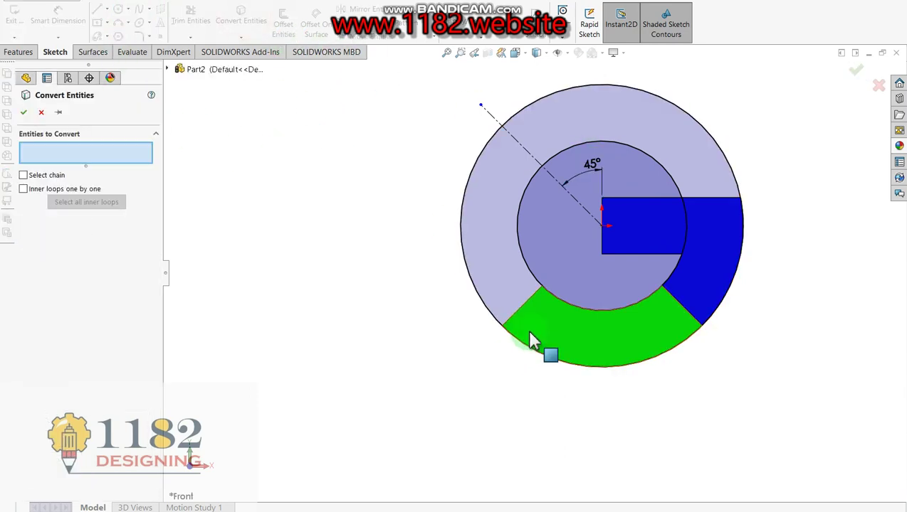
left_click(521, 305)
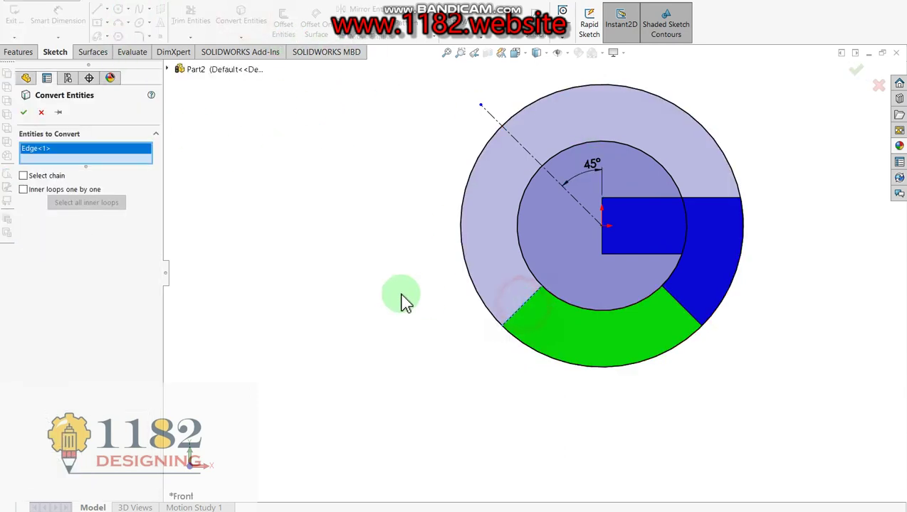
left_click(25, 114)
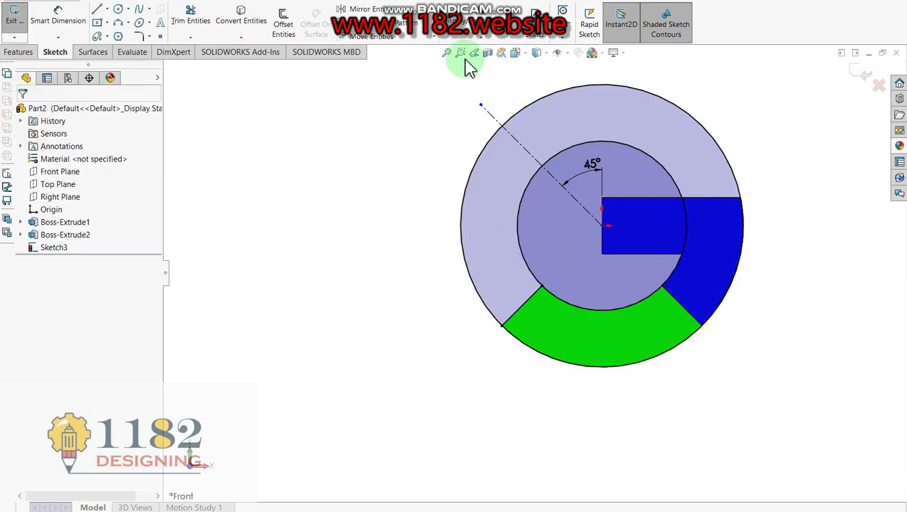
Step: Trim the upper circle arcs beyond the 45° line and close the band with a line
left_click(191, 15)
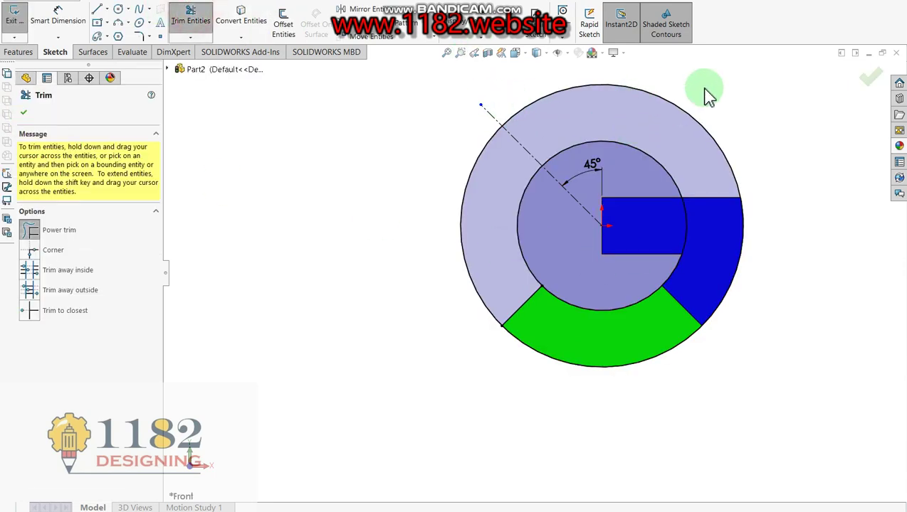
left_click_drag(695, 87, 668, 191)
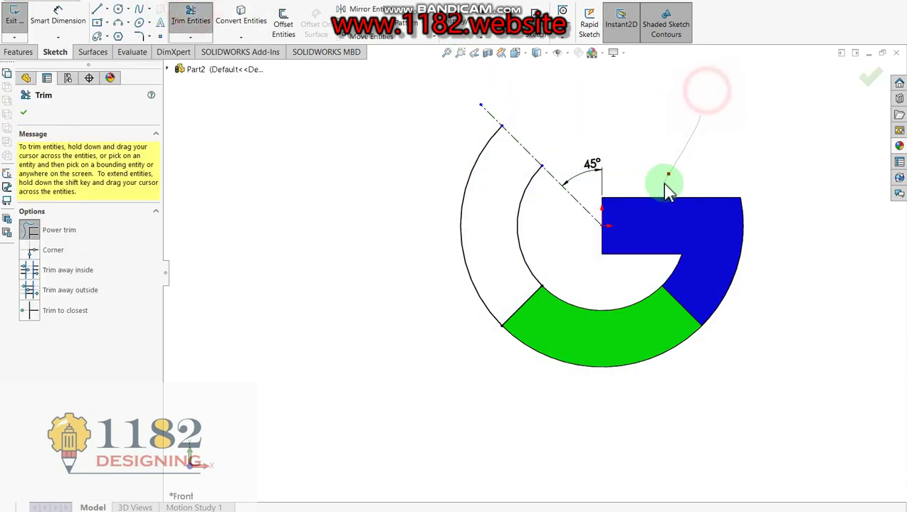
left_click(96, 9)
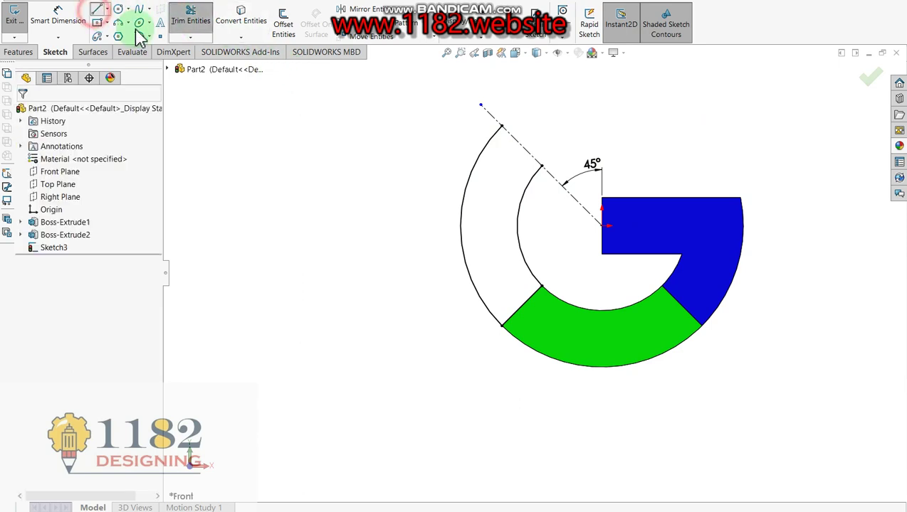
left_click(502, 126)
left_click(541, 166)
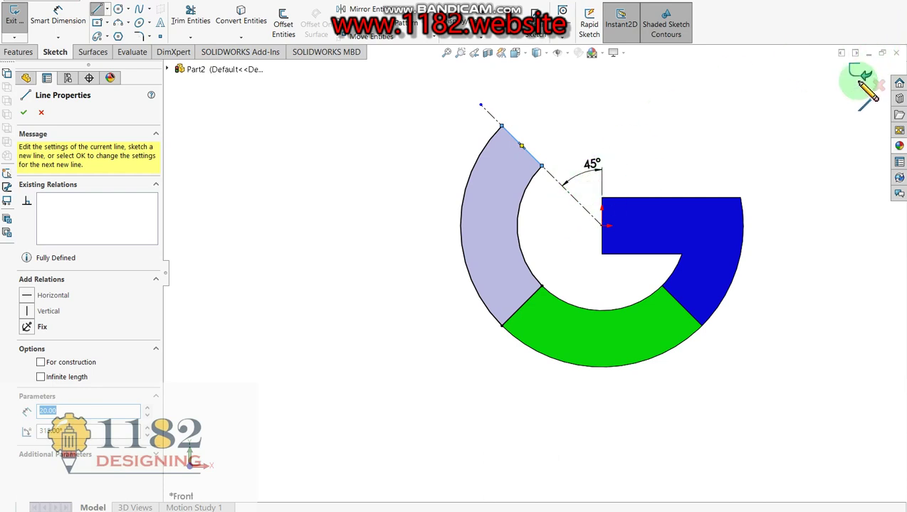
left_click(859, 74)
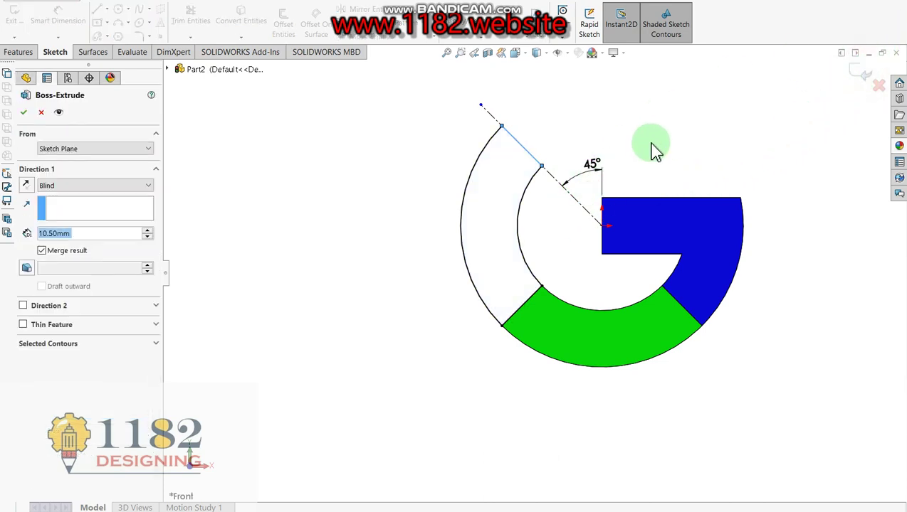
Step: Extrude the left arc 10 mm with a Mid Plane end condition as Boss-Extrude3
left_click(118, 185)
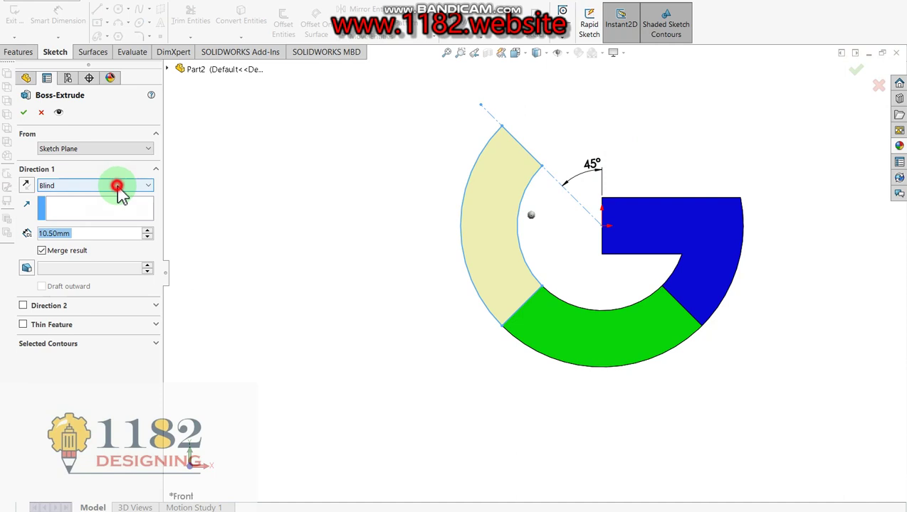
left_click(105, 251)
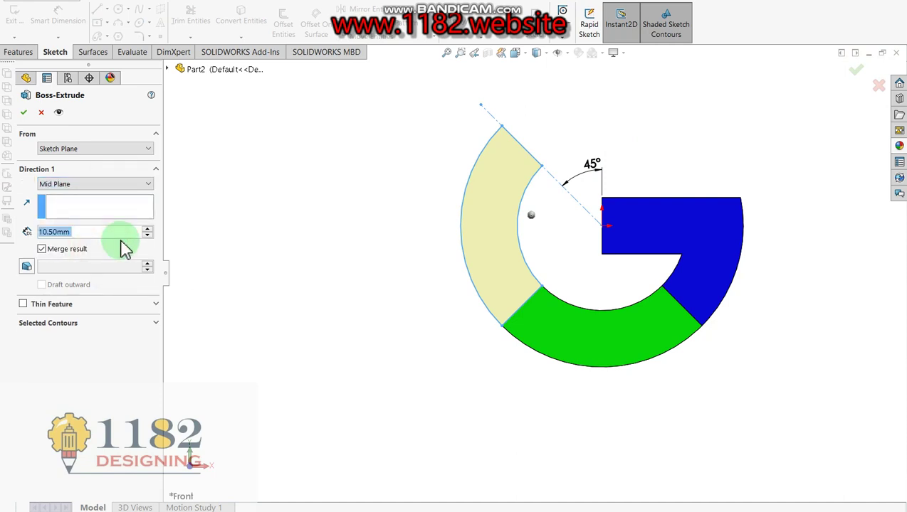
type("10")
key("Return")
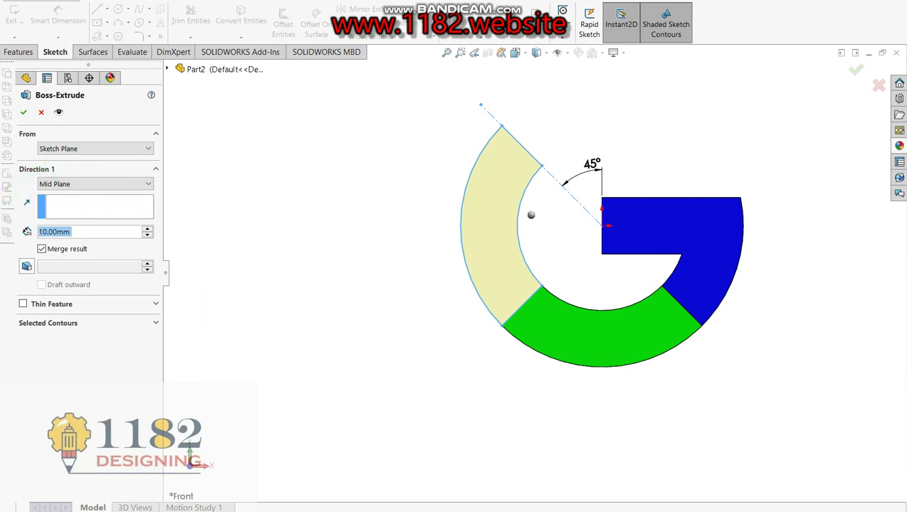
key("alt+Tab")
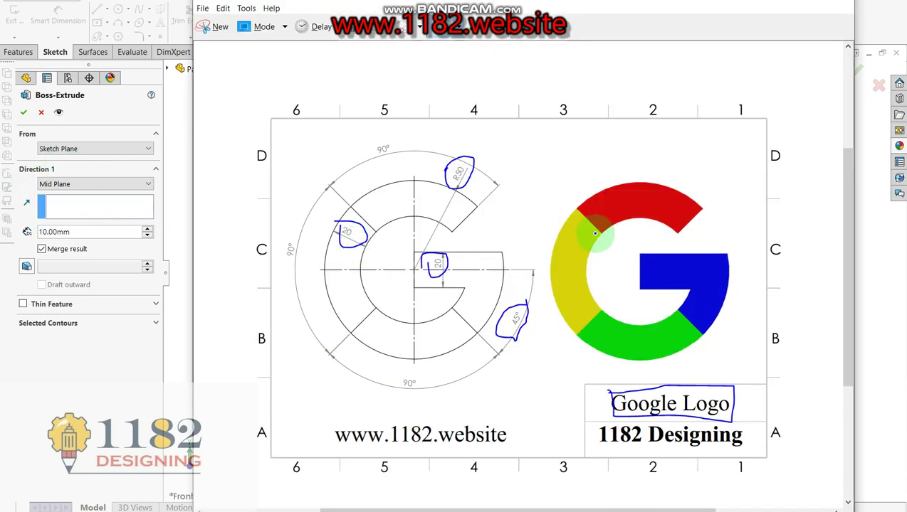
key("alt+Tab")
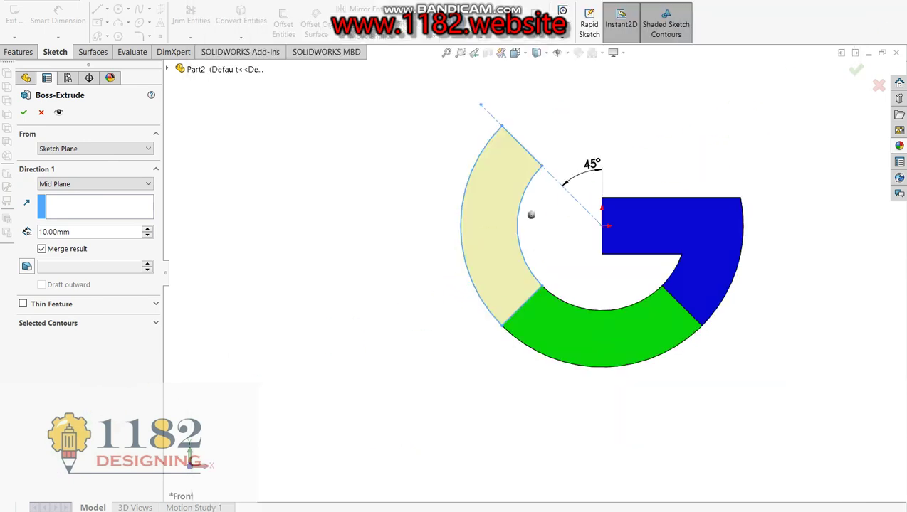
left_click(858, 74)
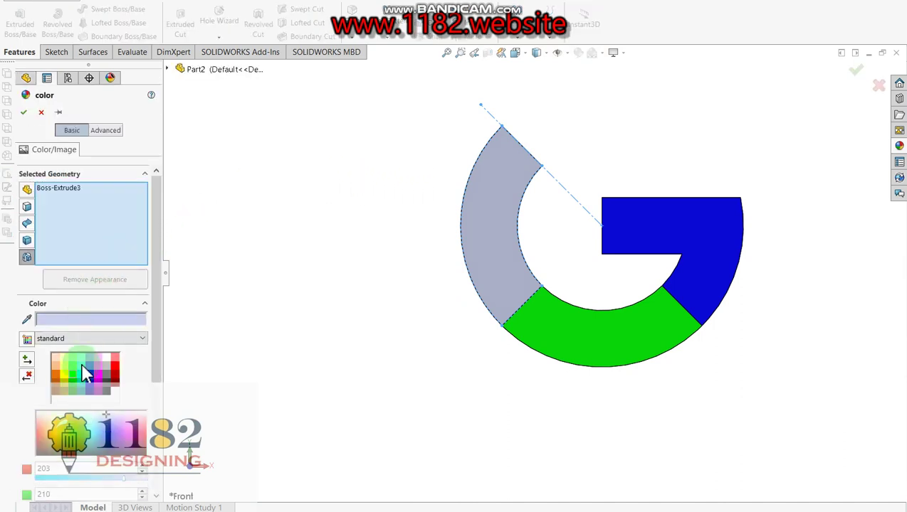
Step: Colour Boss-Extrude3 yellow, then select the Front Plane
left_click(65, 378)
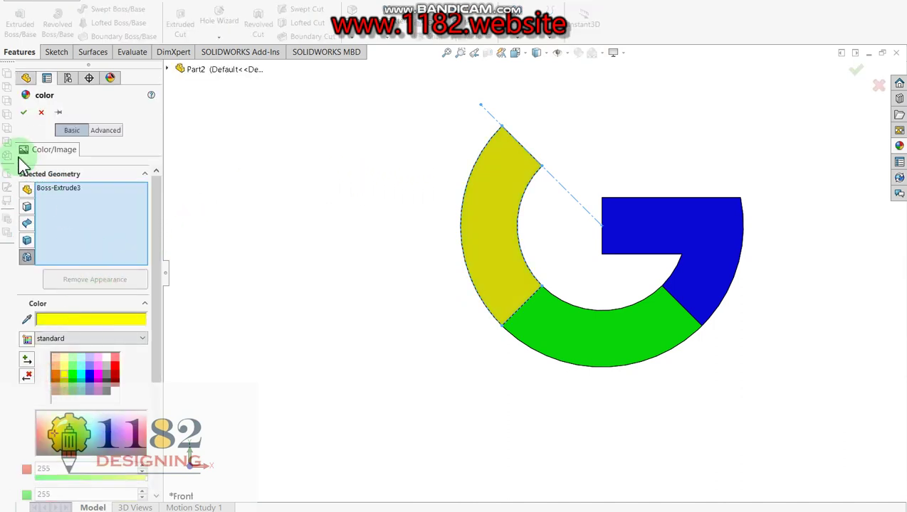
left_click(27, 114)
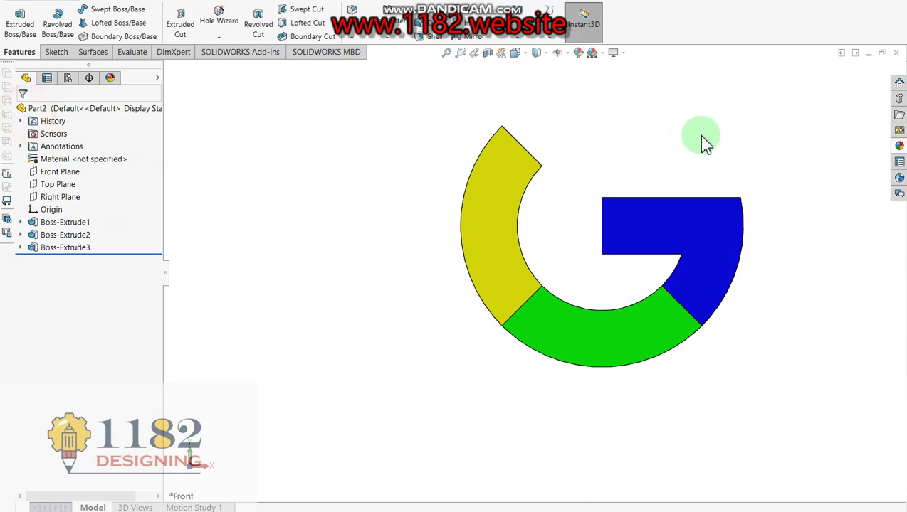
scroll(701, 142, "down", 2)
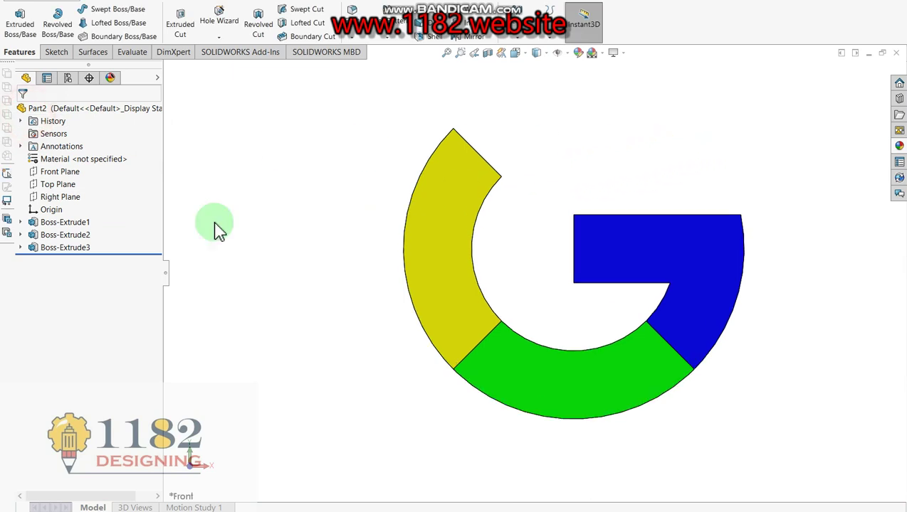
left_click(60, 172)
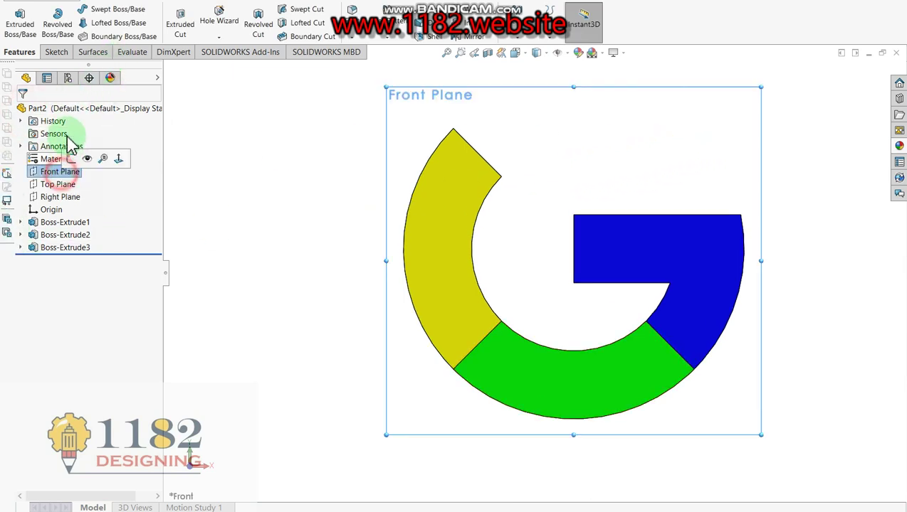
Step: Sketch R30 and R50 concentric circles at the origin on the Front Plane, then begin converting the yellow arc
left_click(20, 27)
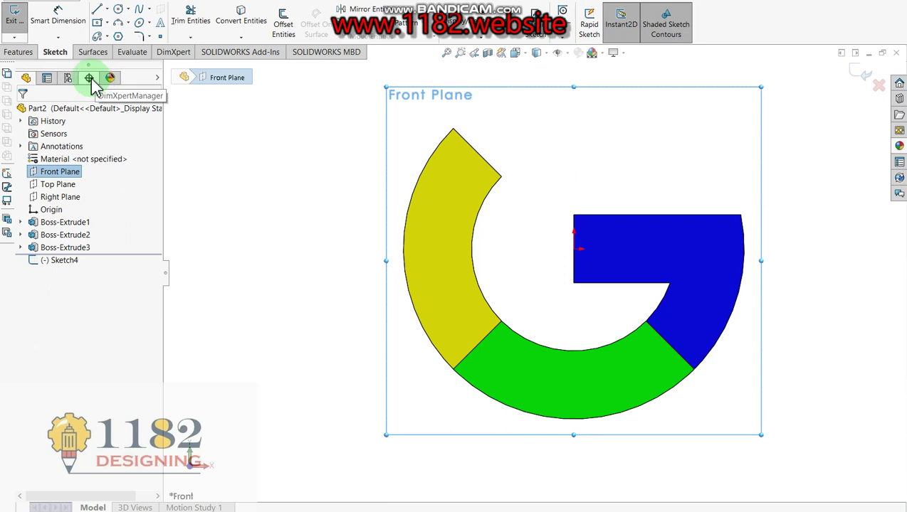
left_click(119, 10)
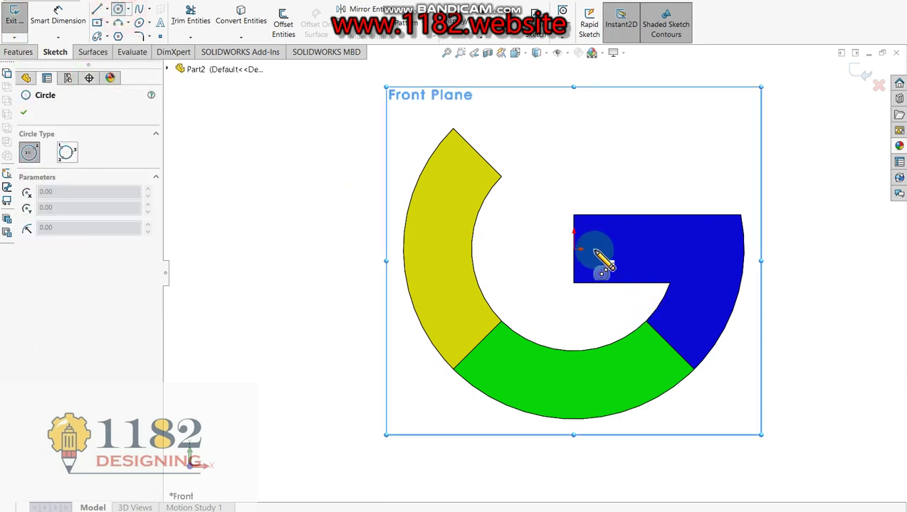
left_click(573, 248)
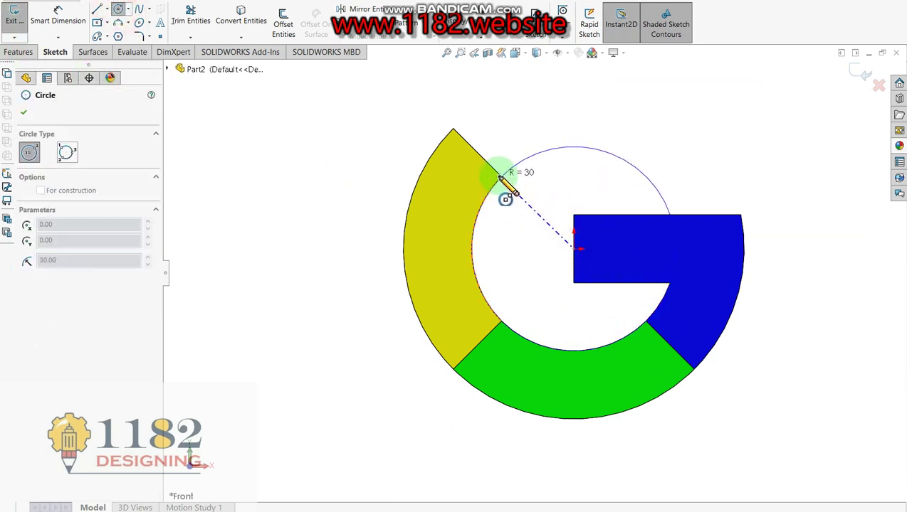
left_click(502, 175)
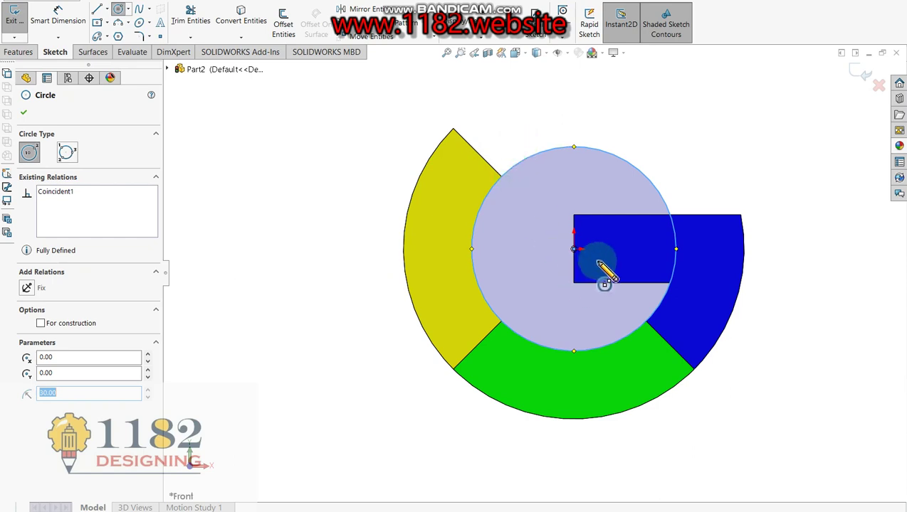
left_click(574, 248)
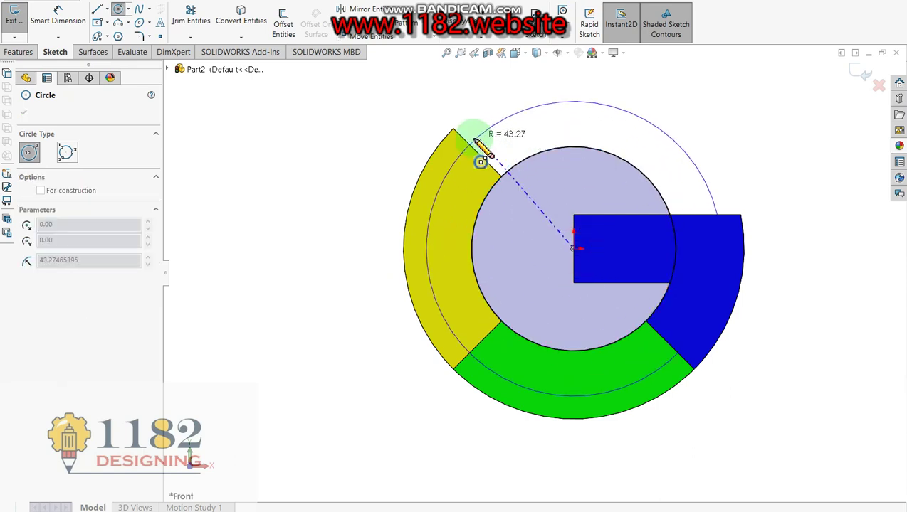
left_click(454, 129)
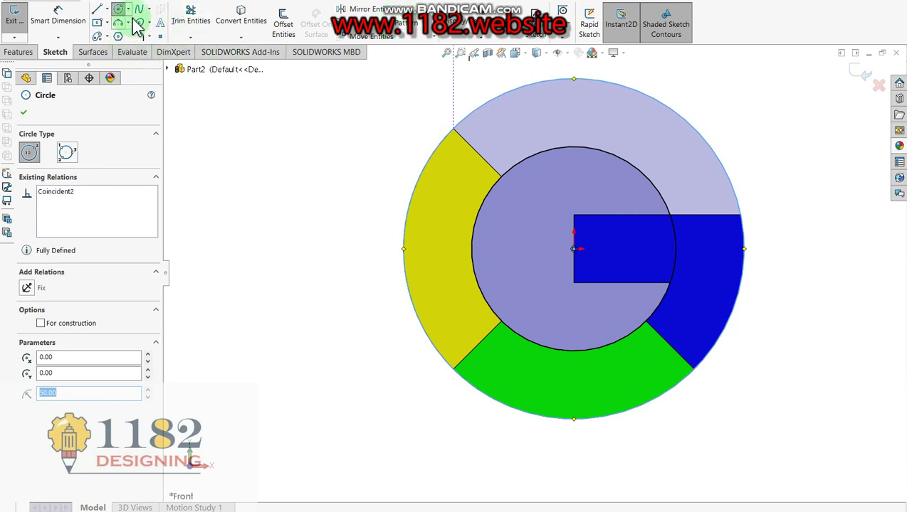
left_click(242, 22)
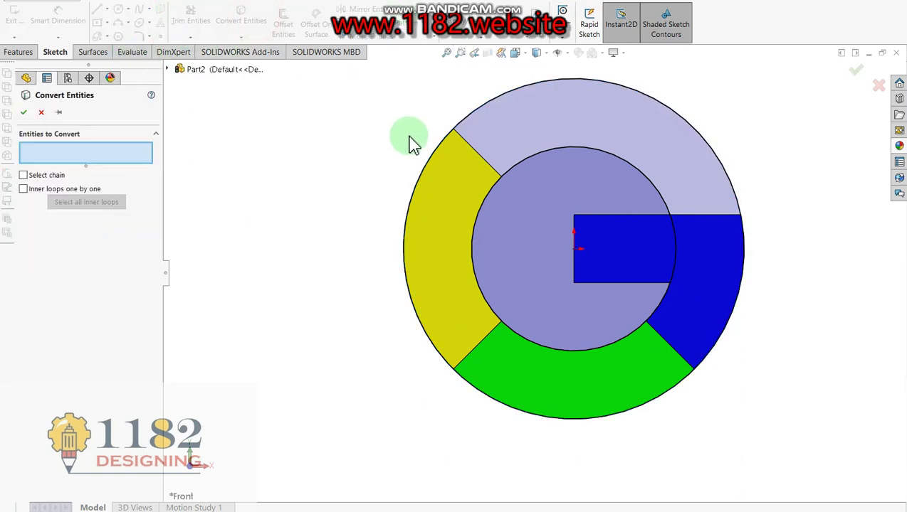
left_click(486, 173)
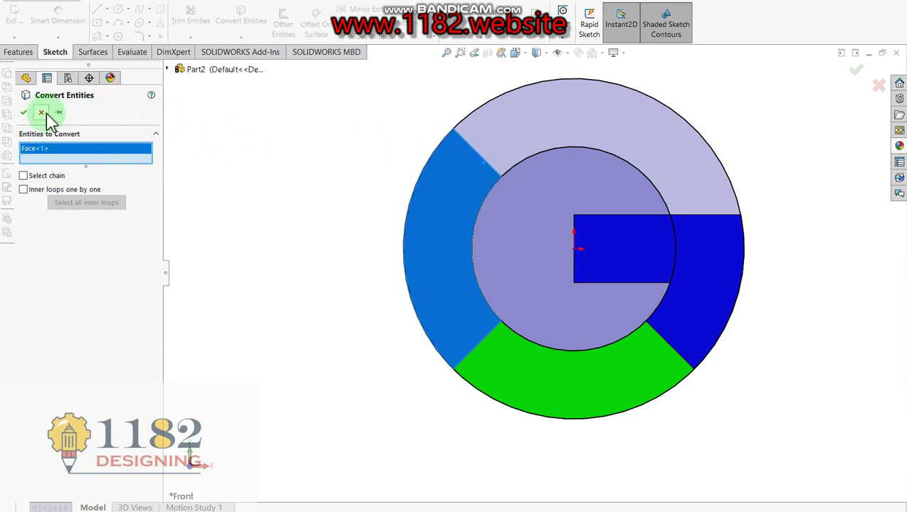
Step: Replace the wrongly picked face with the yellow arc's edge and convert it into the sketch
right_click(73, 149)
left_click(92, 174)
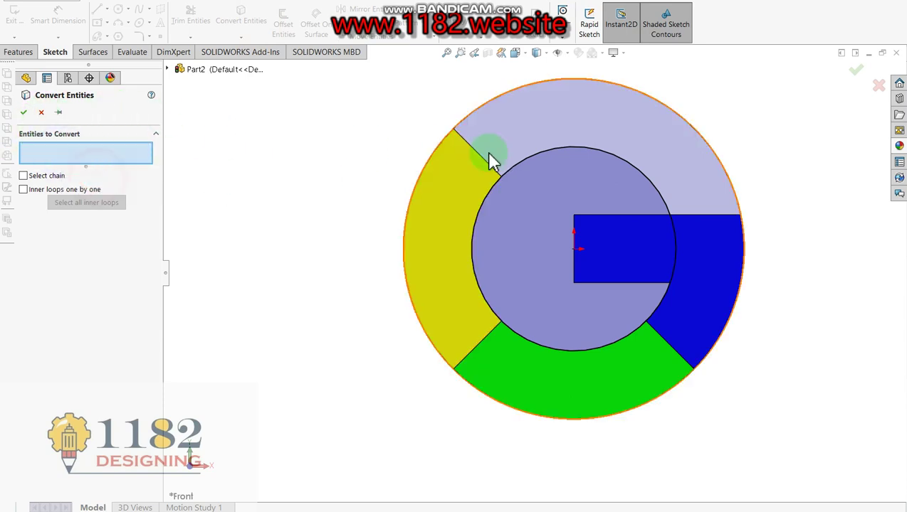
left_click(489, 165)
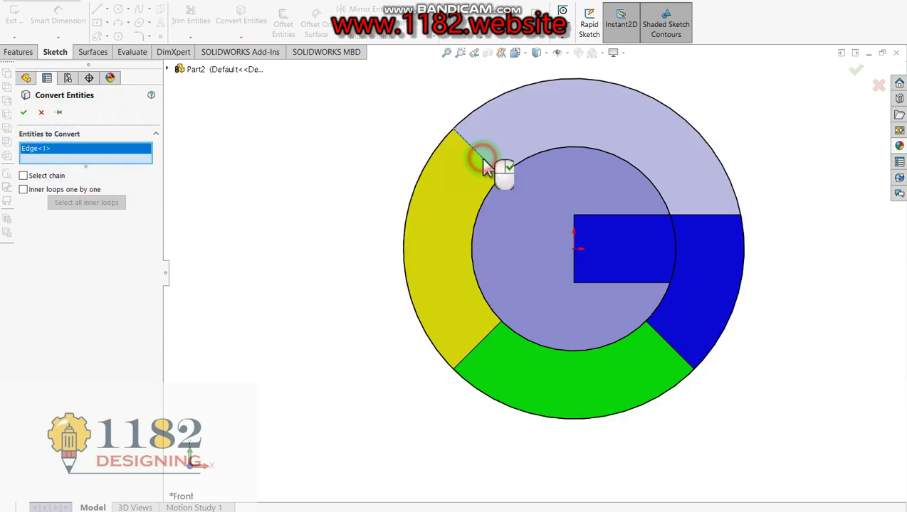
left_click(22, 113)
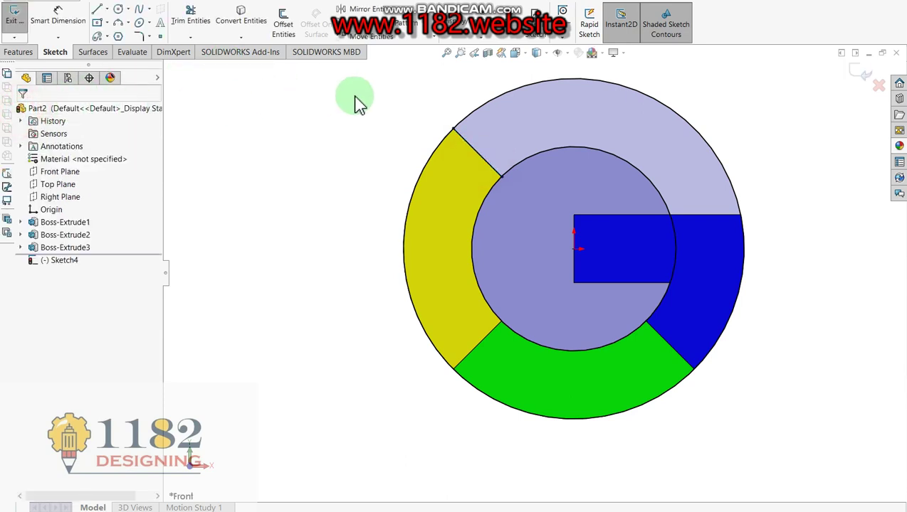
Step: Draw a centerline from the origin to the outer circle and dimension it 45° from vertical
left_click(106, 10)
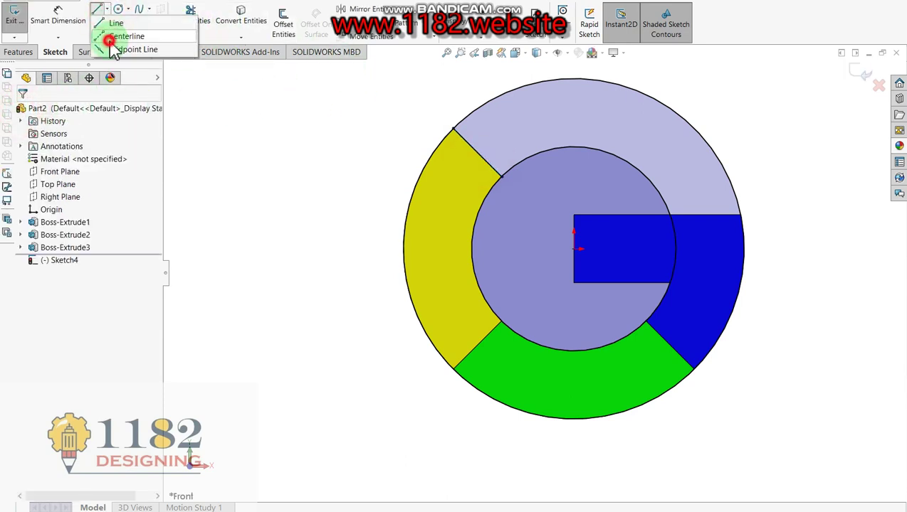
left_click(110, 39)
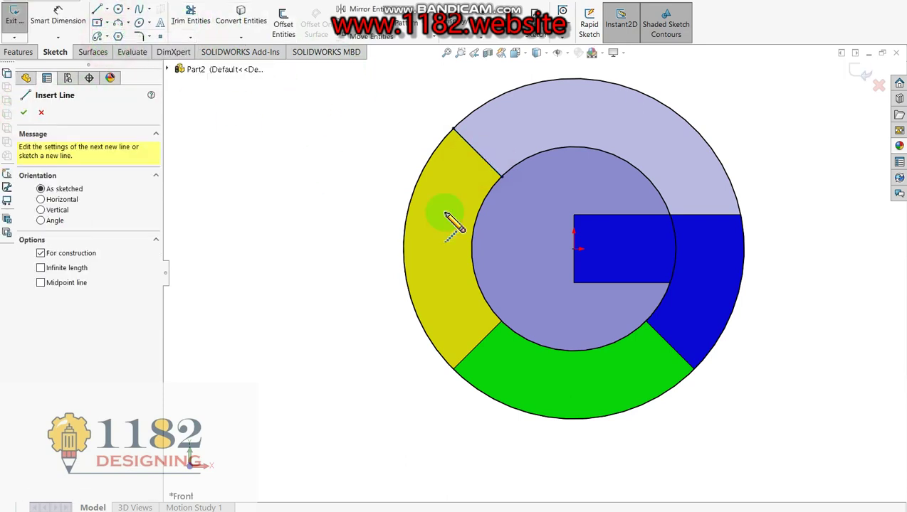
left_click(573, 247)
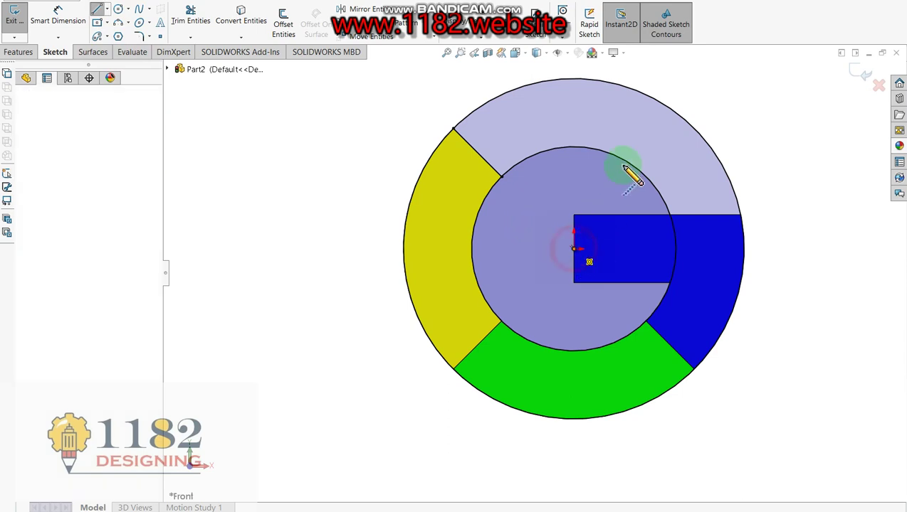
left_click(667, 104)
left_click(61, 16)
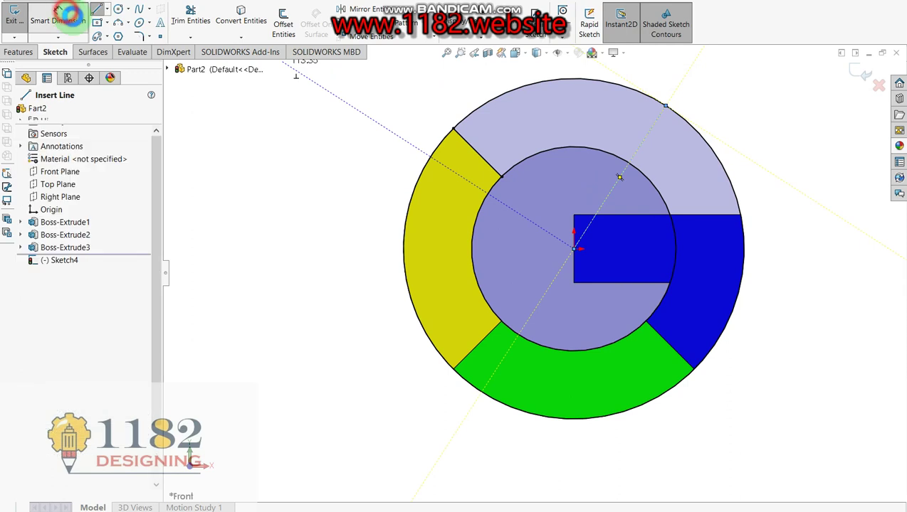
left_click(590, 233)
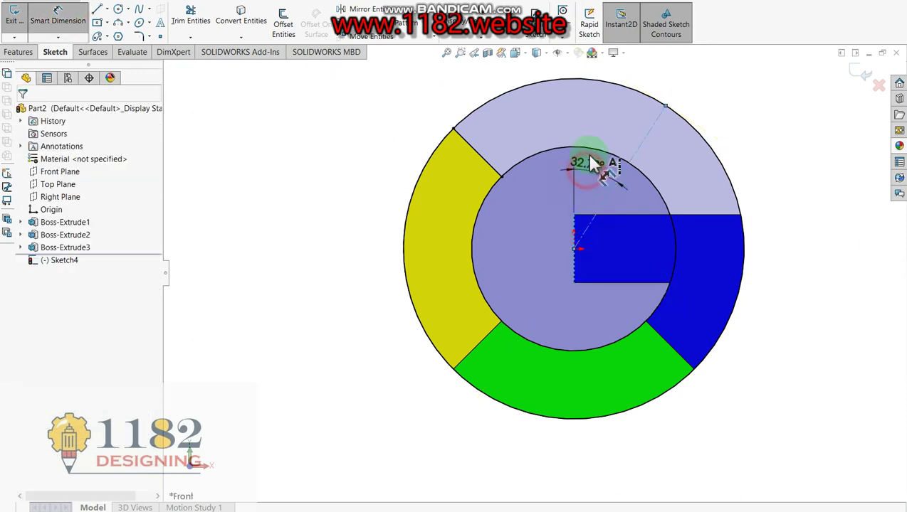
left_click(592, 163)
type("45")
key("Return")
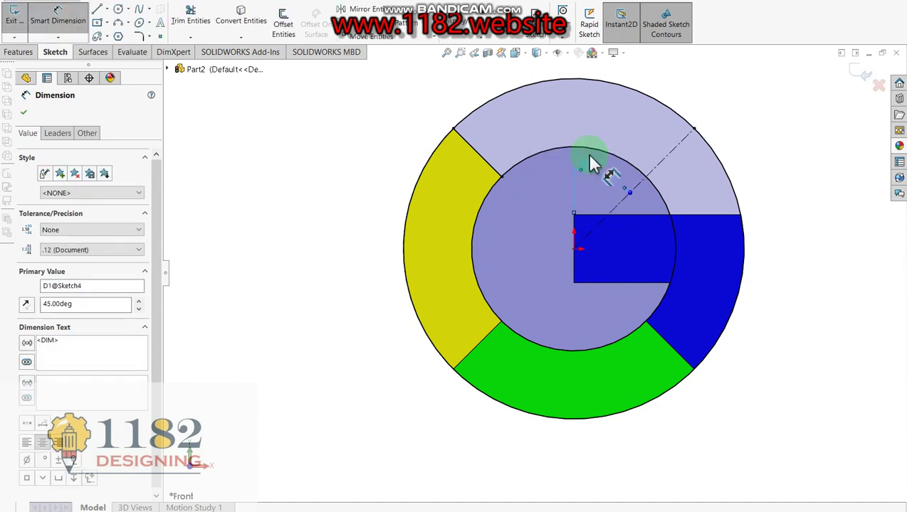
Step: Trim away the unwanted circle portions and close the top arc with a line along the centerline
left_click(197, 21)
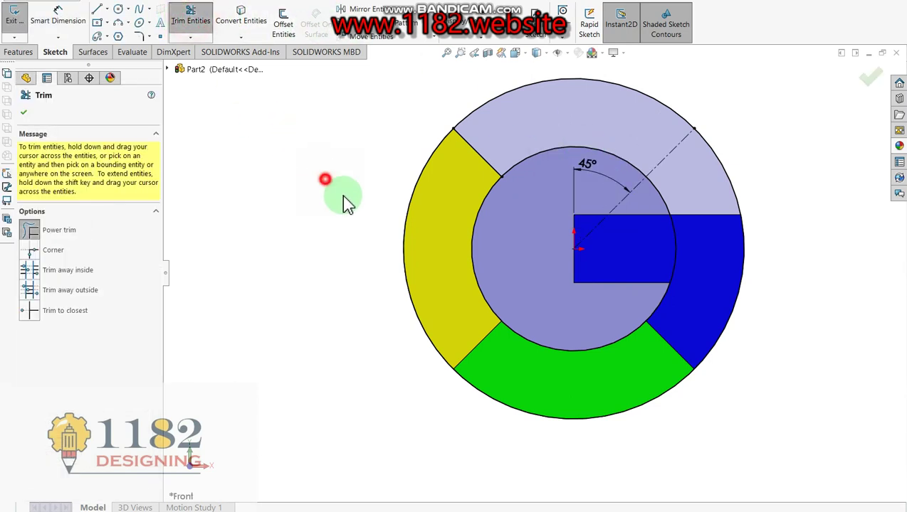
left_click_drag(328, 183, 617, 378)
left_click(97, 10)
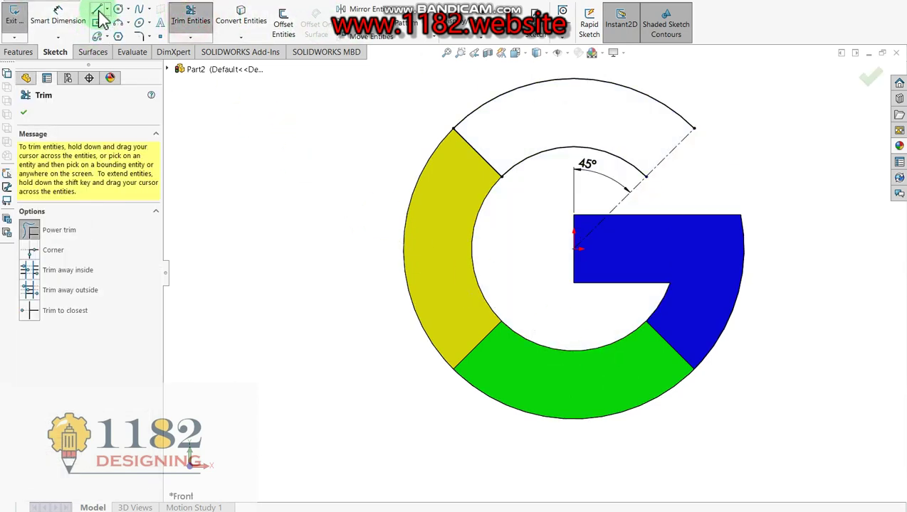
left_click(695, 130)
left_click(644, 175)
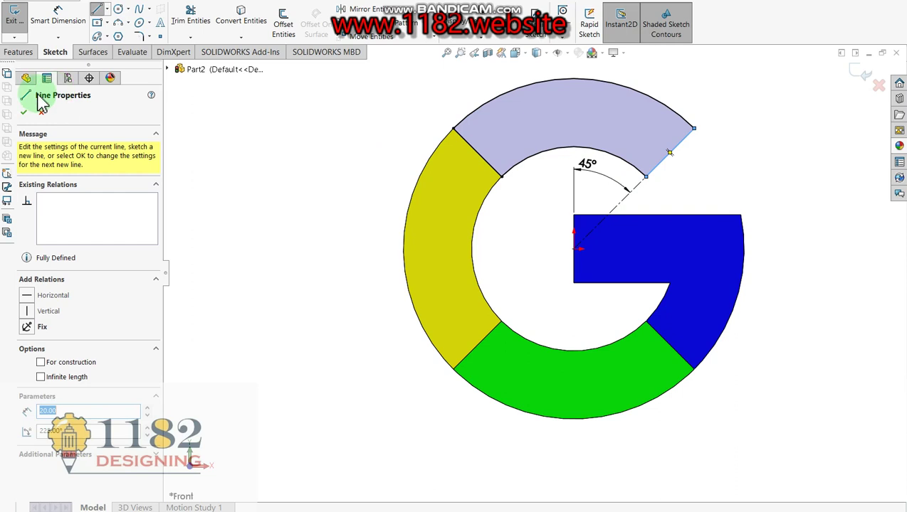
left_click(23, 112)
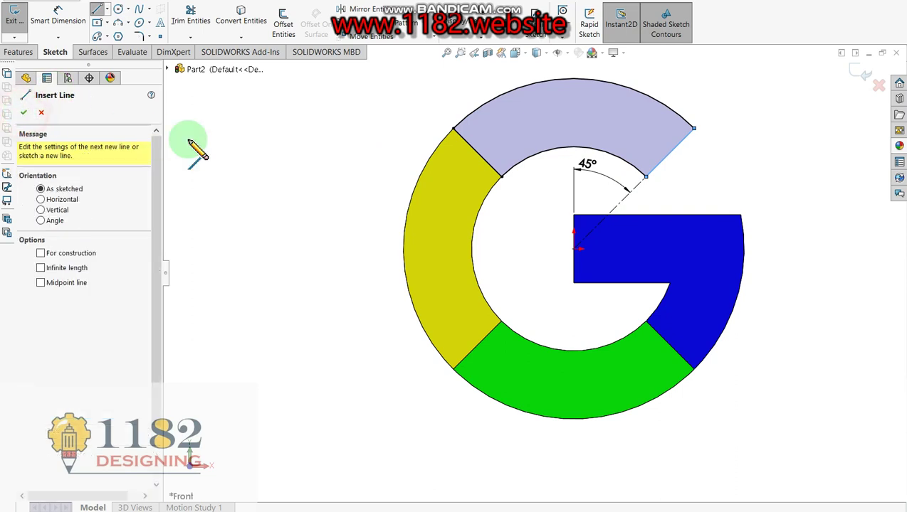
left_click(23, 113)
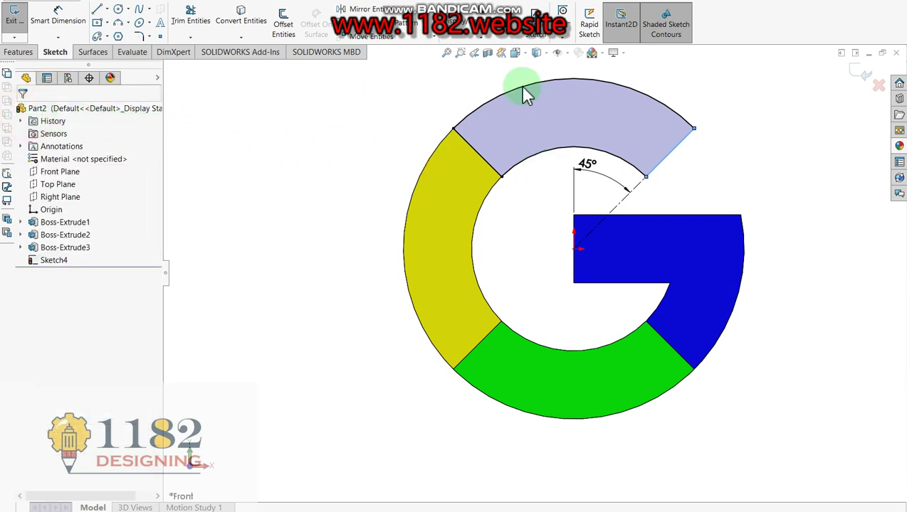
Step: Extrude the top arc to 10.50 mm (10 + 0.5) as Boss-Extrude4
left_click(862, 72)
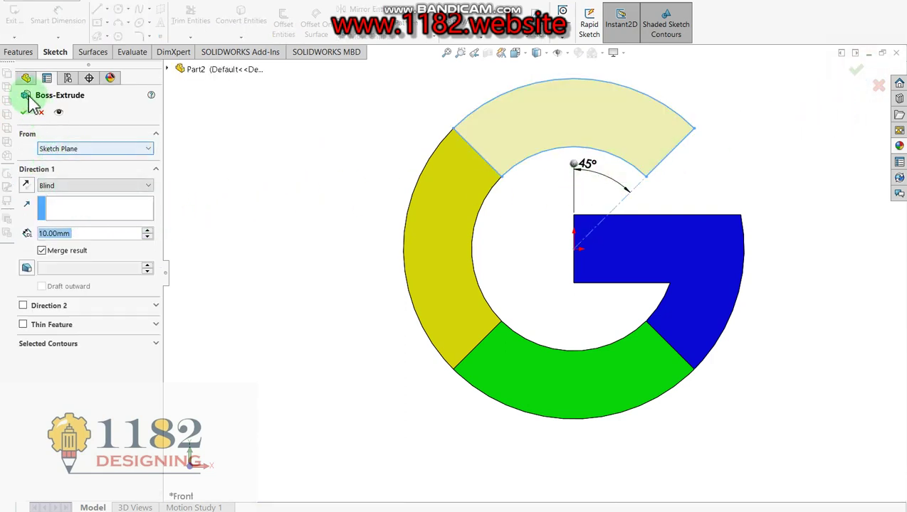
left_click(93, 233)
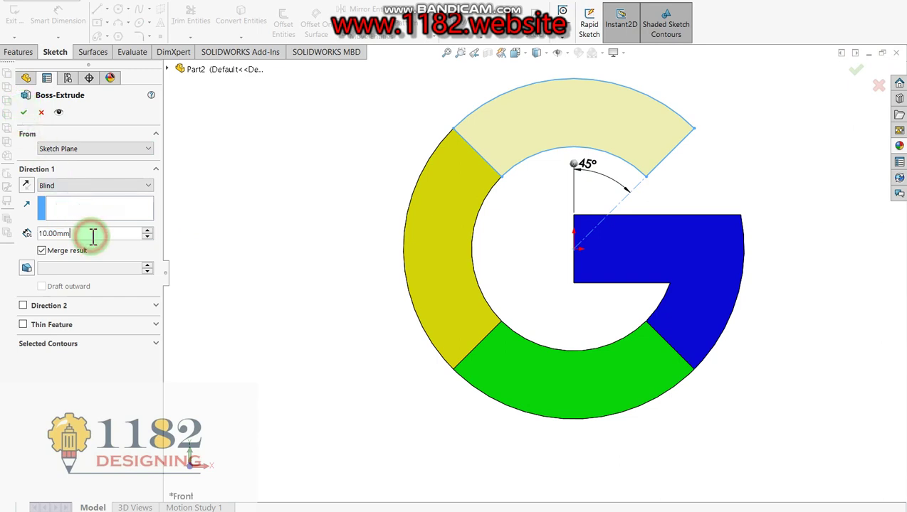
type("+0.5")
key("Return")
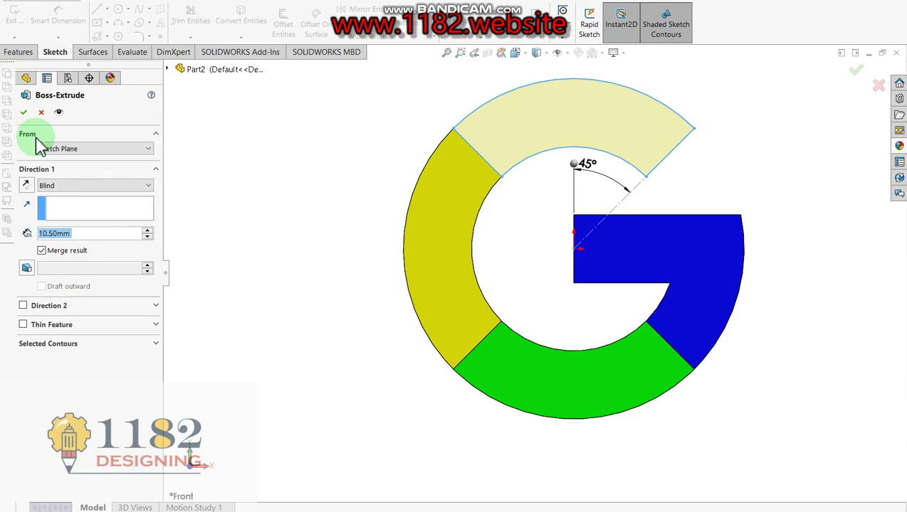
left_click(23, 113)
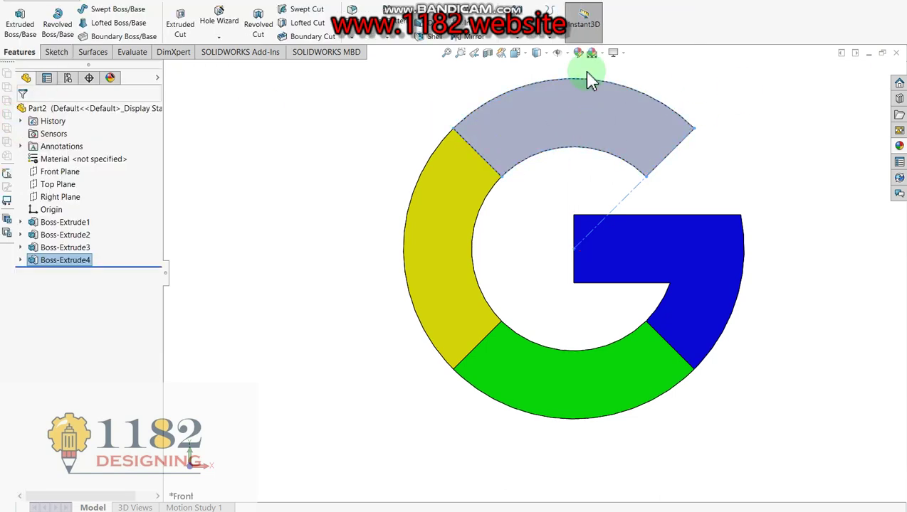
Step: Colour Boss-Extrude4 red
left_click(579, 54)
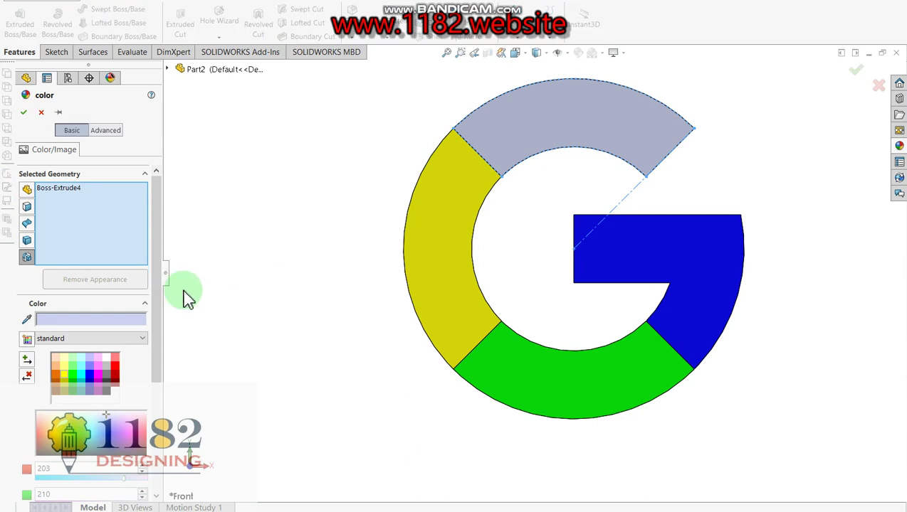
left_click(115, 366)
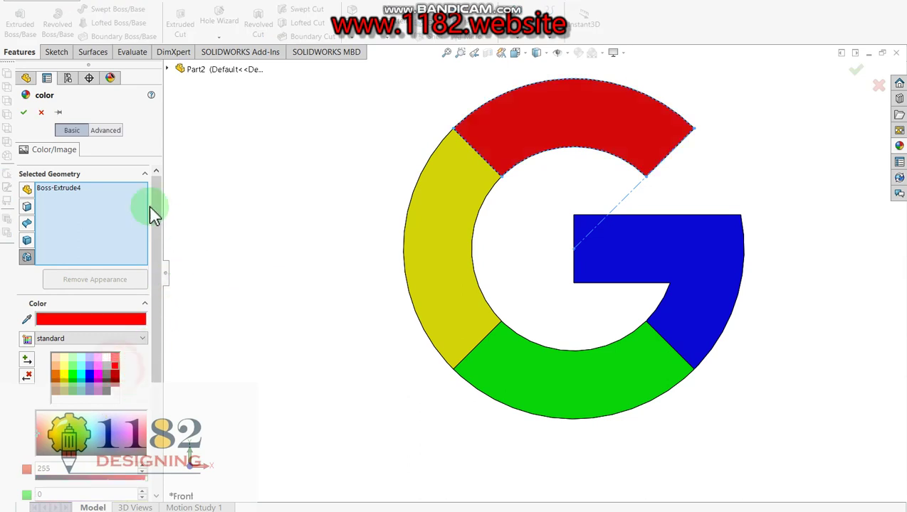
left_click(23, 112)
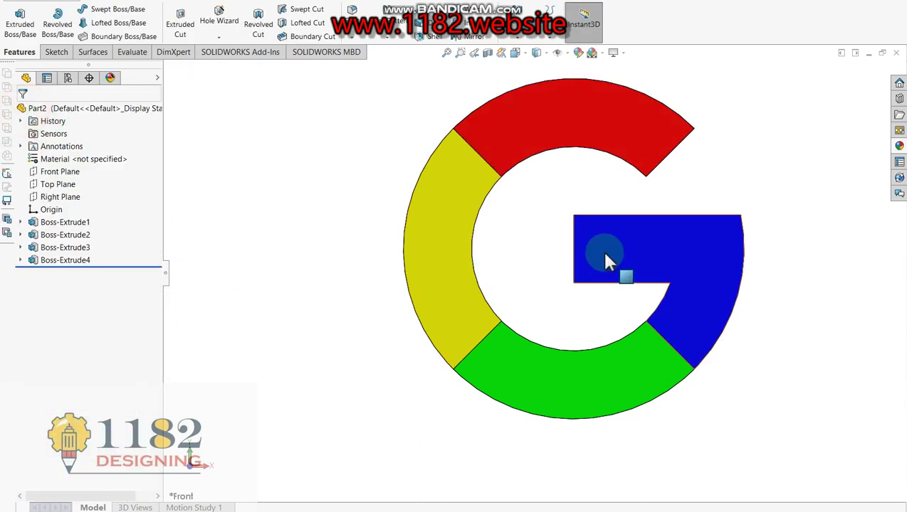
scroll(602, 249, "up", 2)
scroll(647, 232, "down", 3)
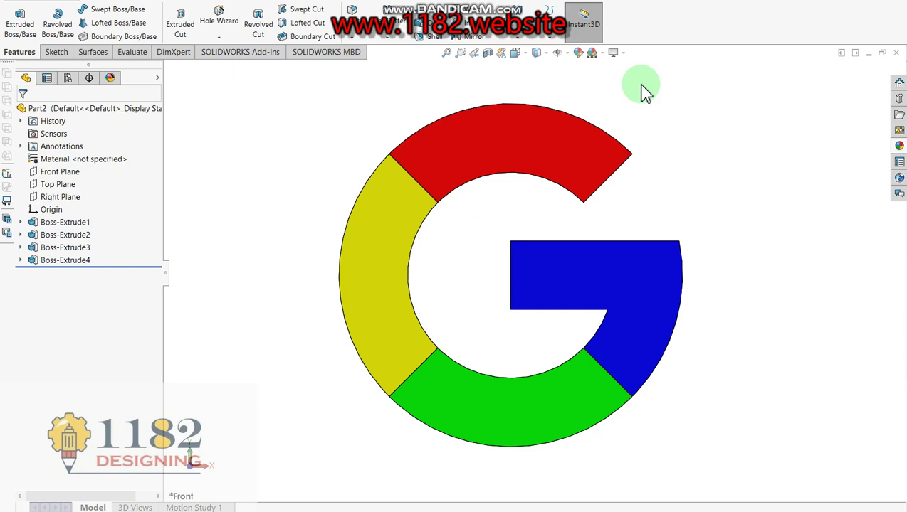
Step: Switch the G logo's display style from Shaded With Edges to plain Shaded, hiding the black edges
left_click(553, 53)
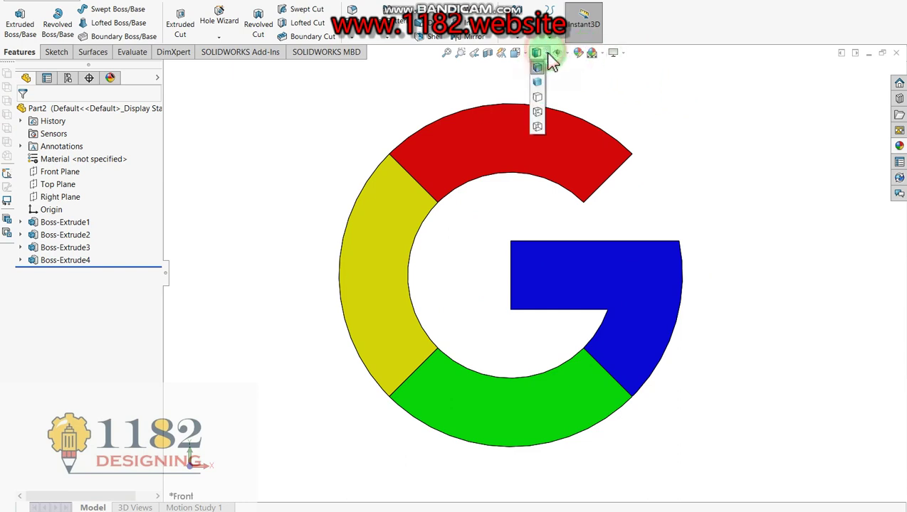
left_click(543, 55)
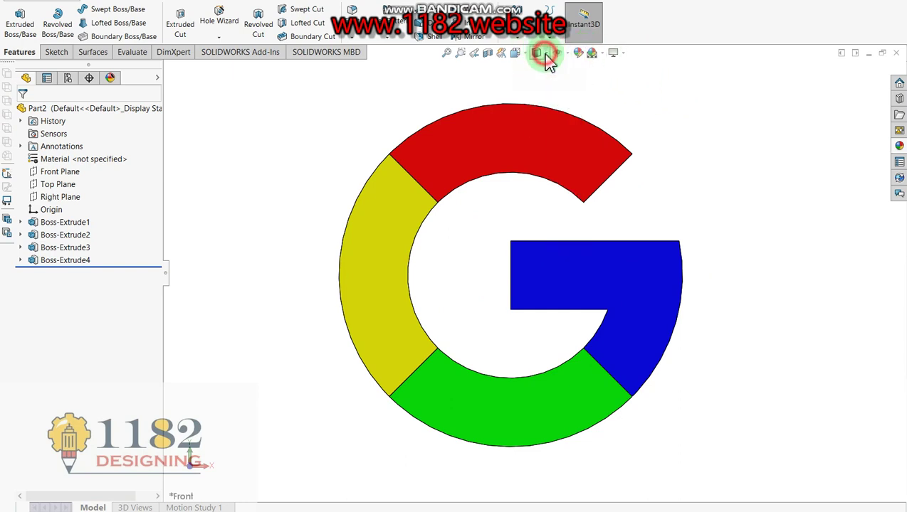
left_click(545, 57)
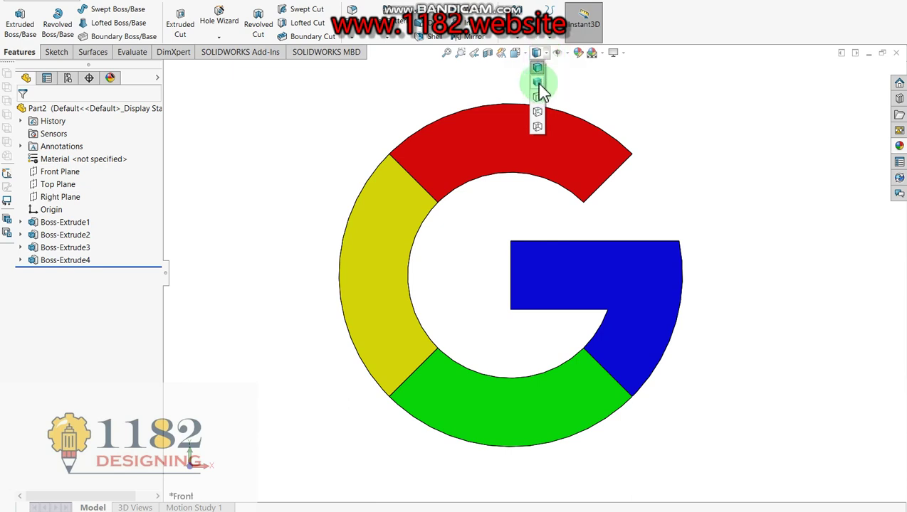
left_click(541, 91)
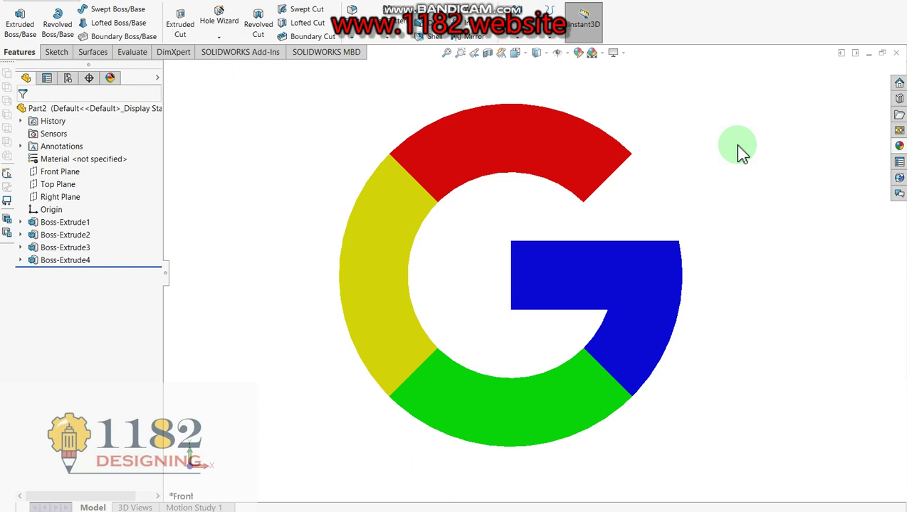
scroll(523, 245, "up", 2)
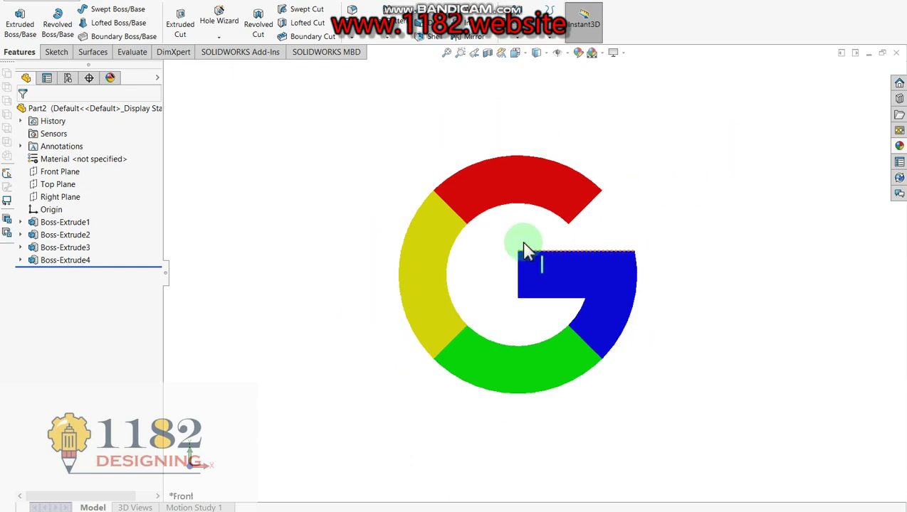
scroll(537, 295, "down", 2)
scroll(535, 387, "down", 1)
scroll(502, 278, "up", 1)
scroll(502, 278, "down", 1)
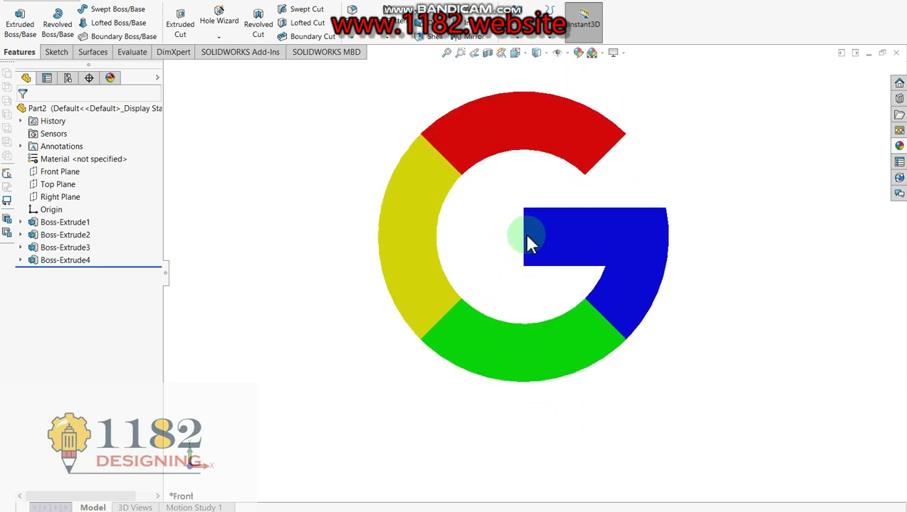
scroll(541, 187, "down", 1)
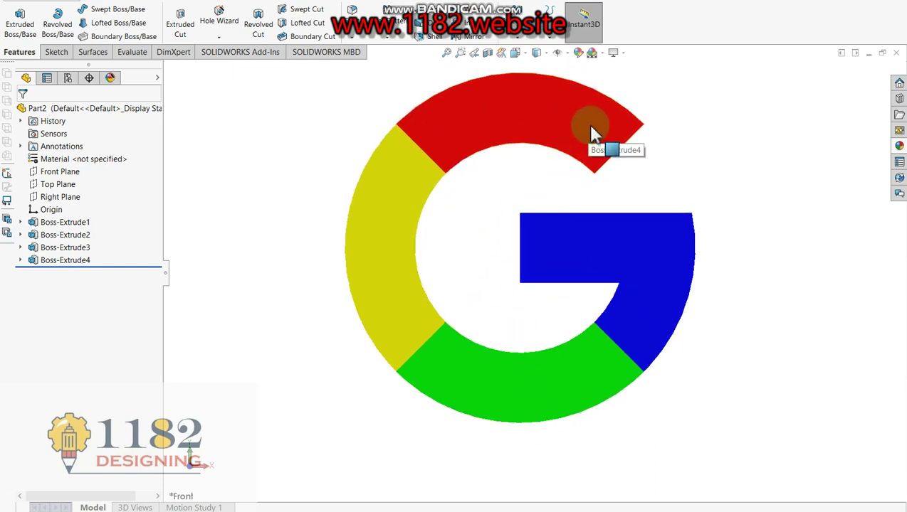
scroll(591, 134, "down", 1)
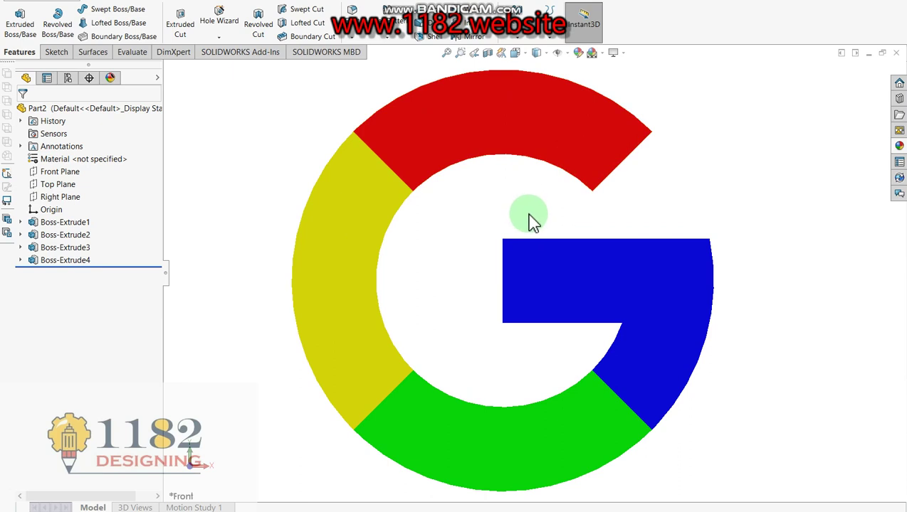
scroll(534, 222, "up", 1)
scroll(532, 220, "up", 1)
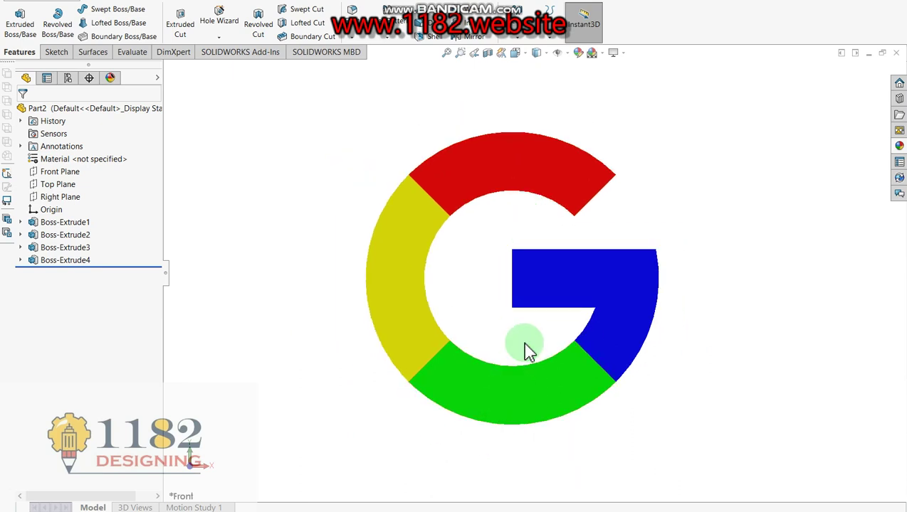
scroll(533, 352, "down", 1)
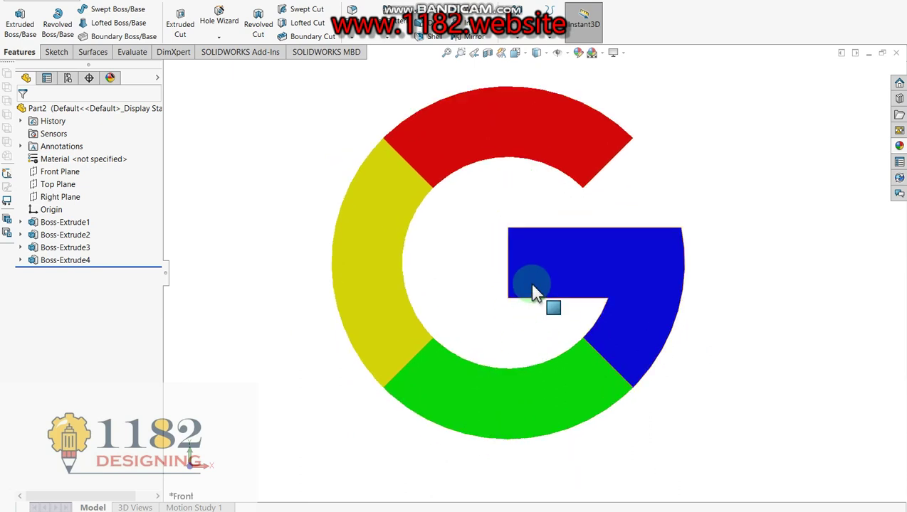
left_click(543, 57)
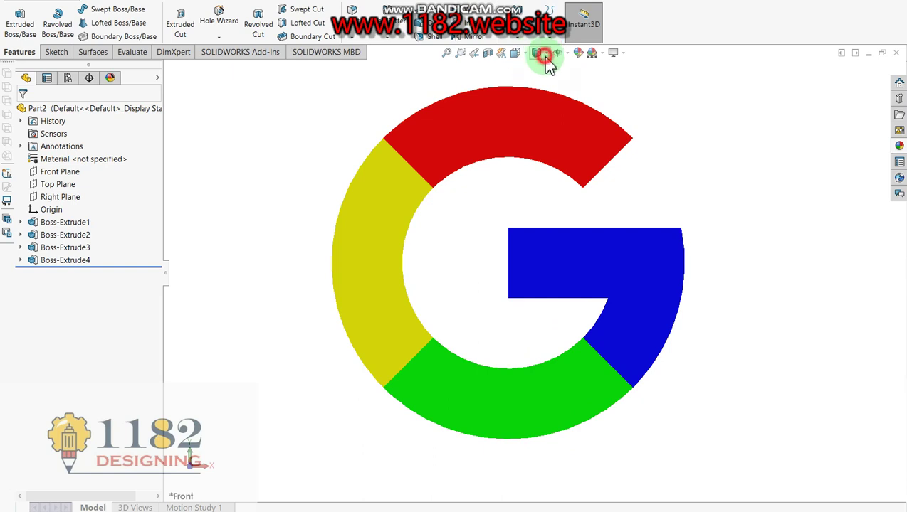
left_click(542, 69)
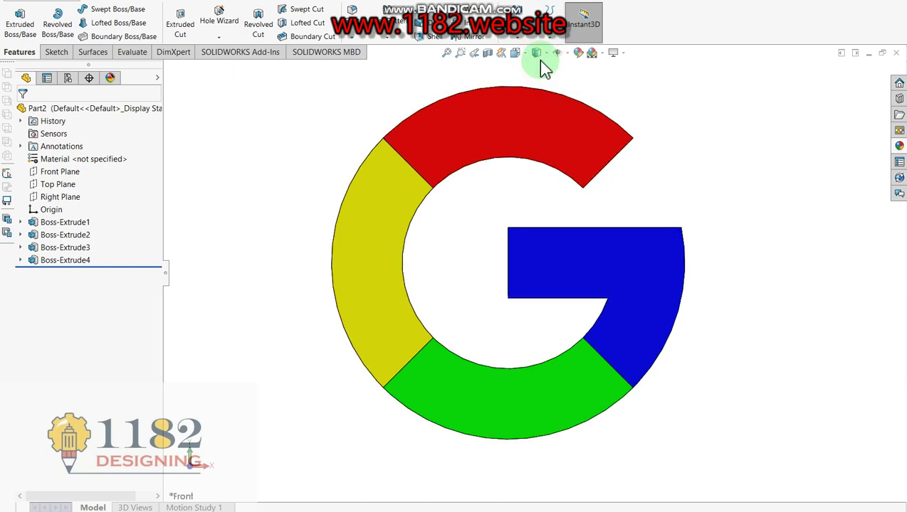
left_click(757, 139)
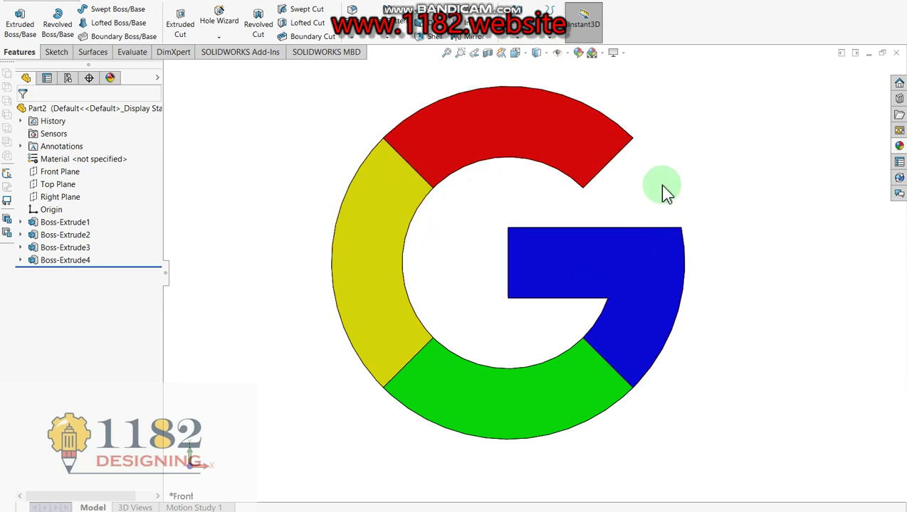
left_click(543, 57)
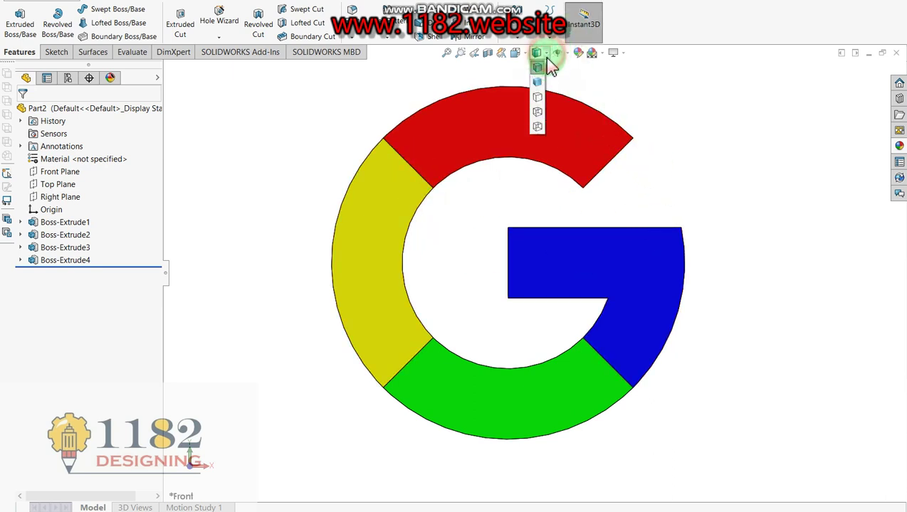
left_click(536, 83)
left_click(739, 147)
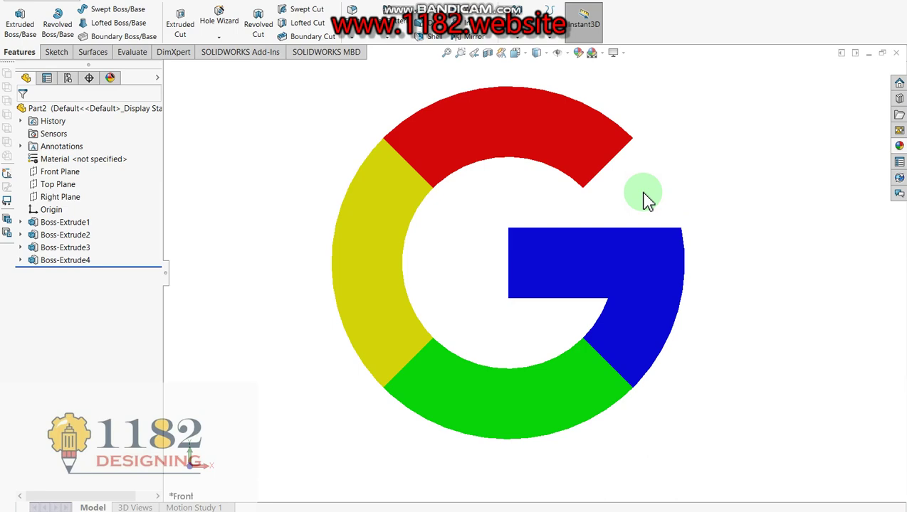
middle_click_drag(523, 233, 516, 119)
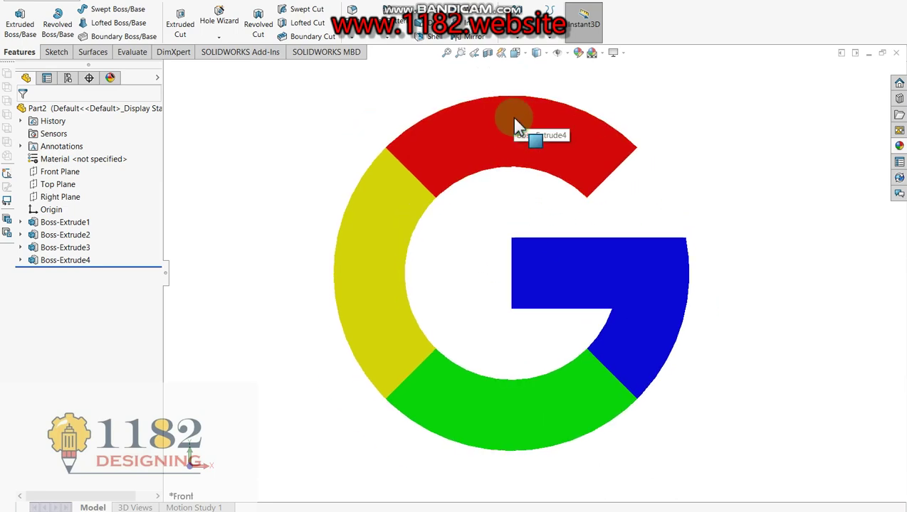
key("Left")
key("Left")
key("Left")
key("Left")
key("Left")
key("Left")
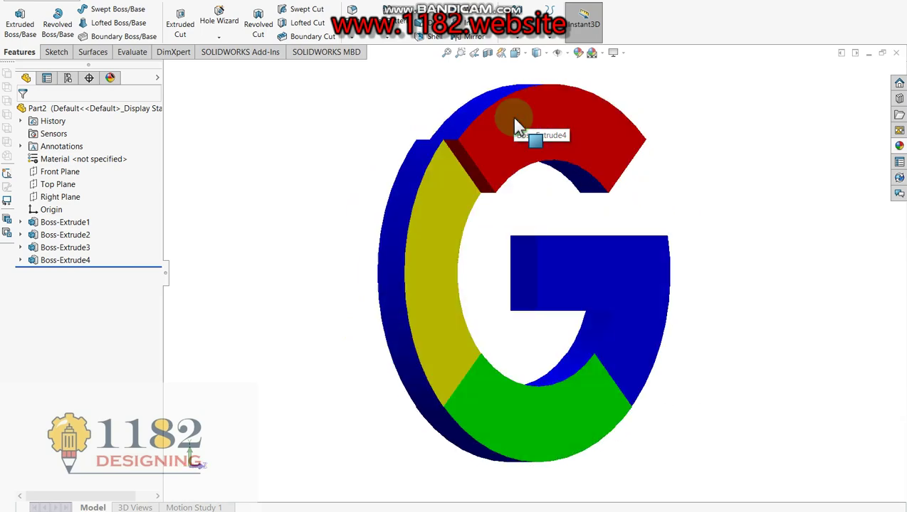
key("Left")
key("Left")
key("Left")
key("Up")
key("Up")
key("Up")
key("Up")
key("Up")
key("Up")
key("Up")
key("Up")
key("Up")
key("Up")
key("Up")
key("Down")
key("Down")
key("Down")
key("Left")
key("Left")
key("Left")
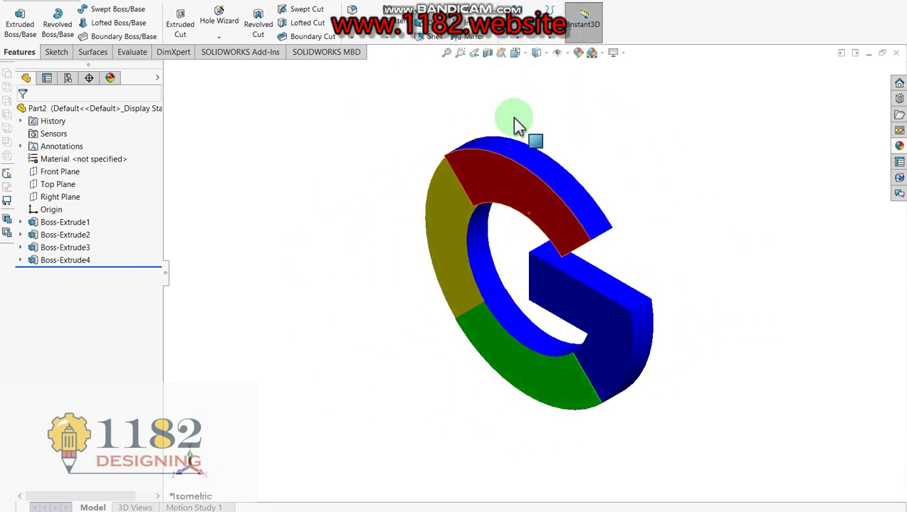
key("Right")
key("Right")
key("Right")
key("Right")
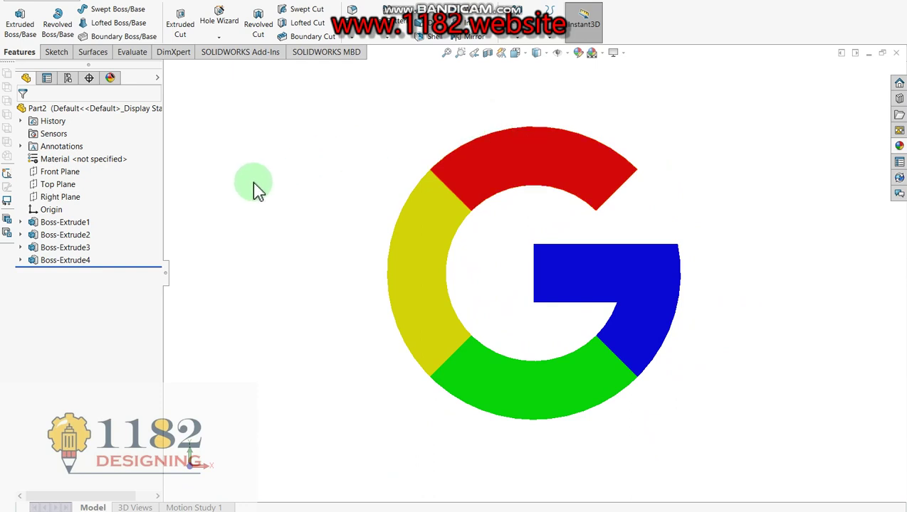